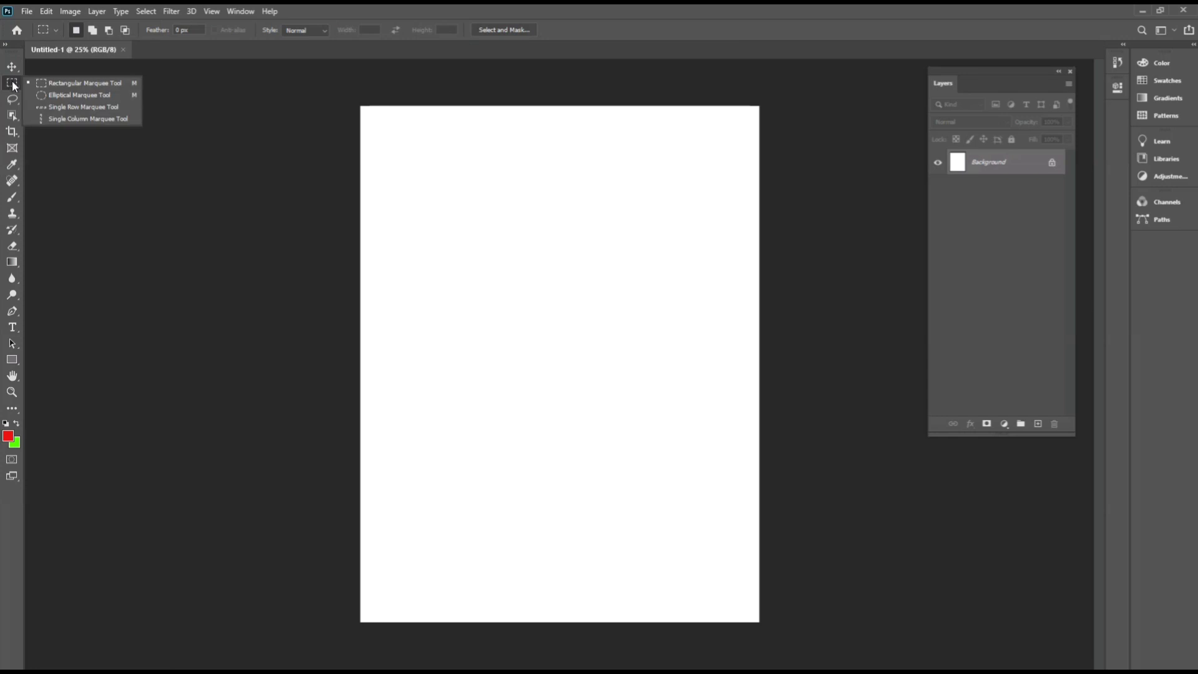
On a new layer, fill a full-width rectangular selection near the top of the page with red.
click(71, 80)
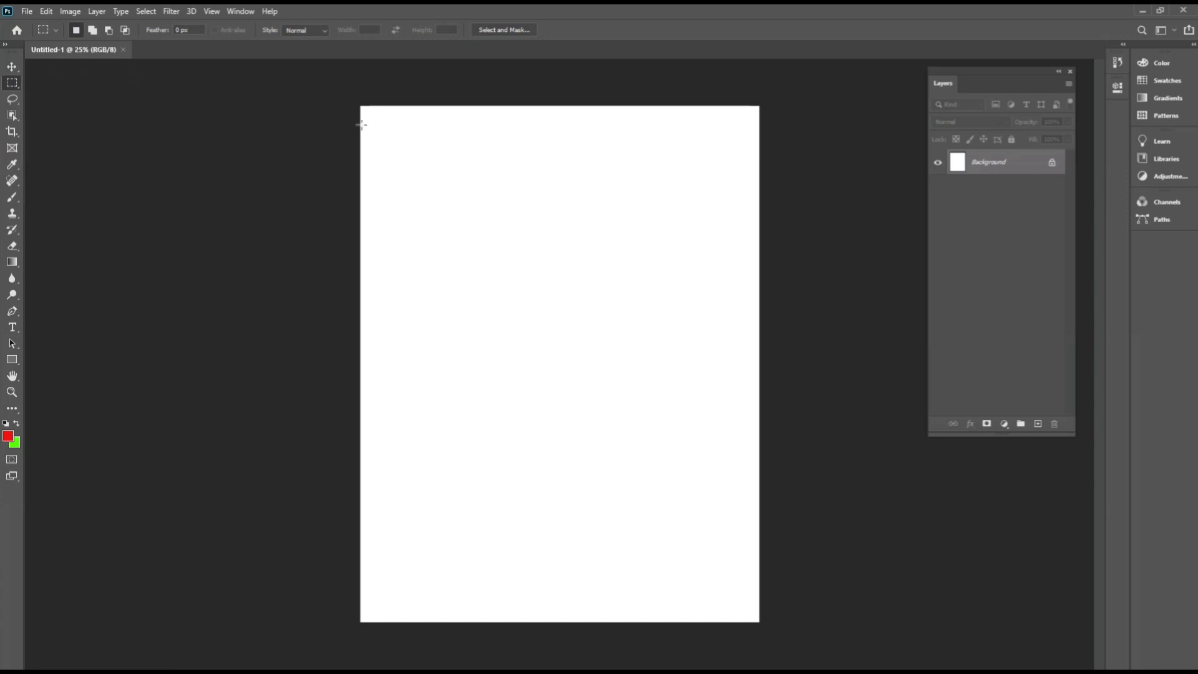
right_click(18, 83)
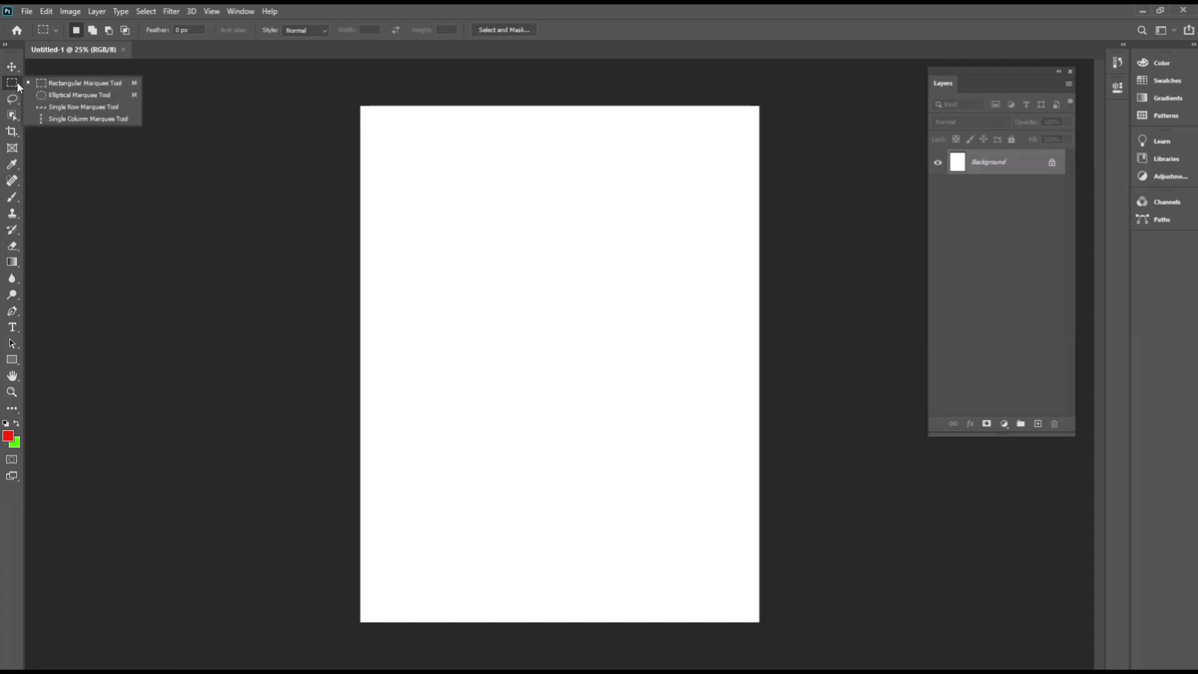
click(72, 85)
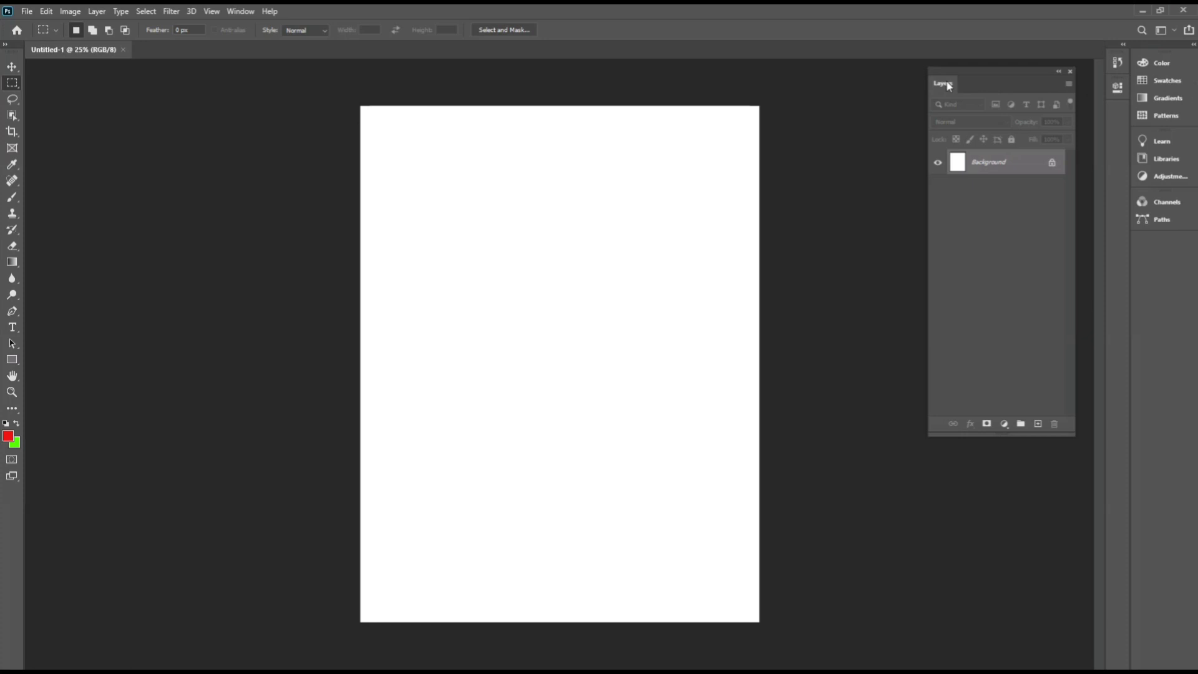
click(236, 14)
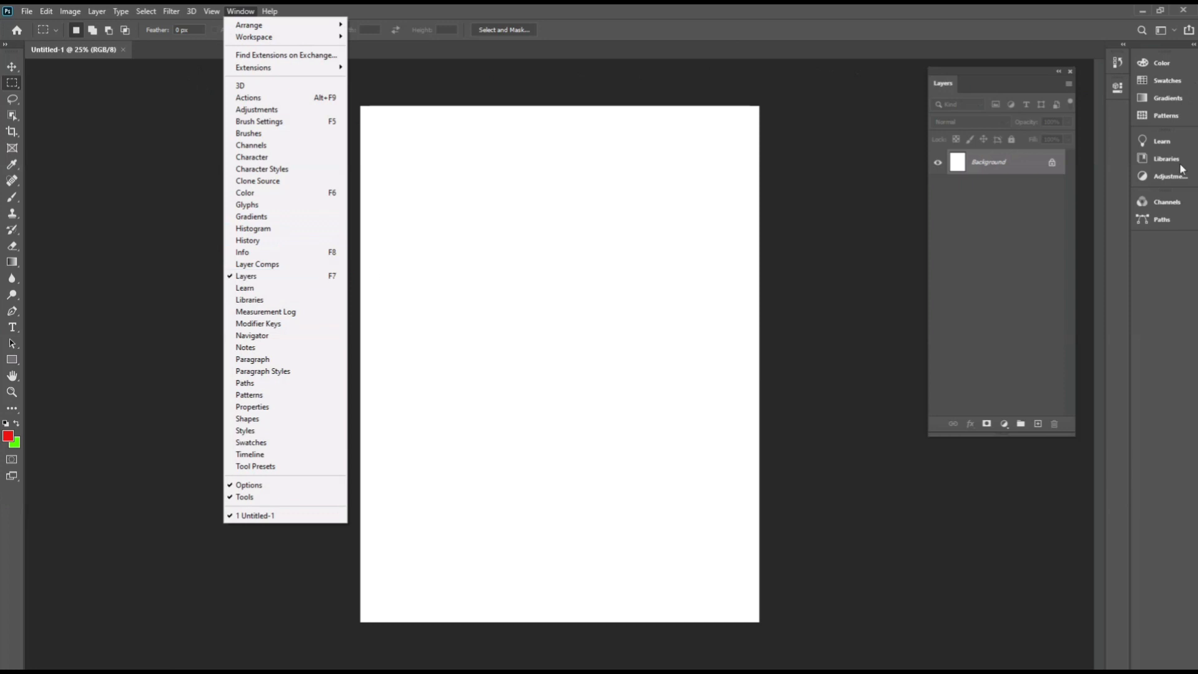
click(846, 119)
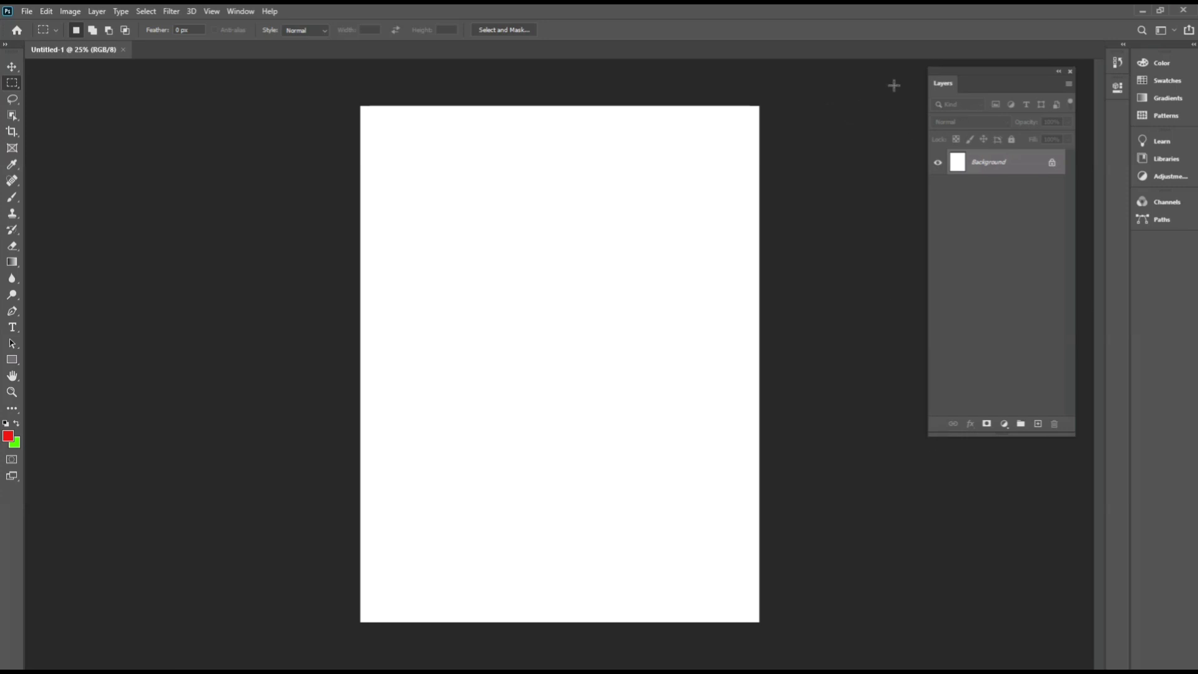
click(1037, 424)
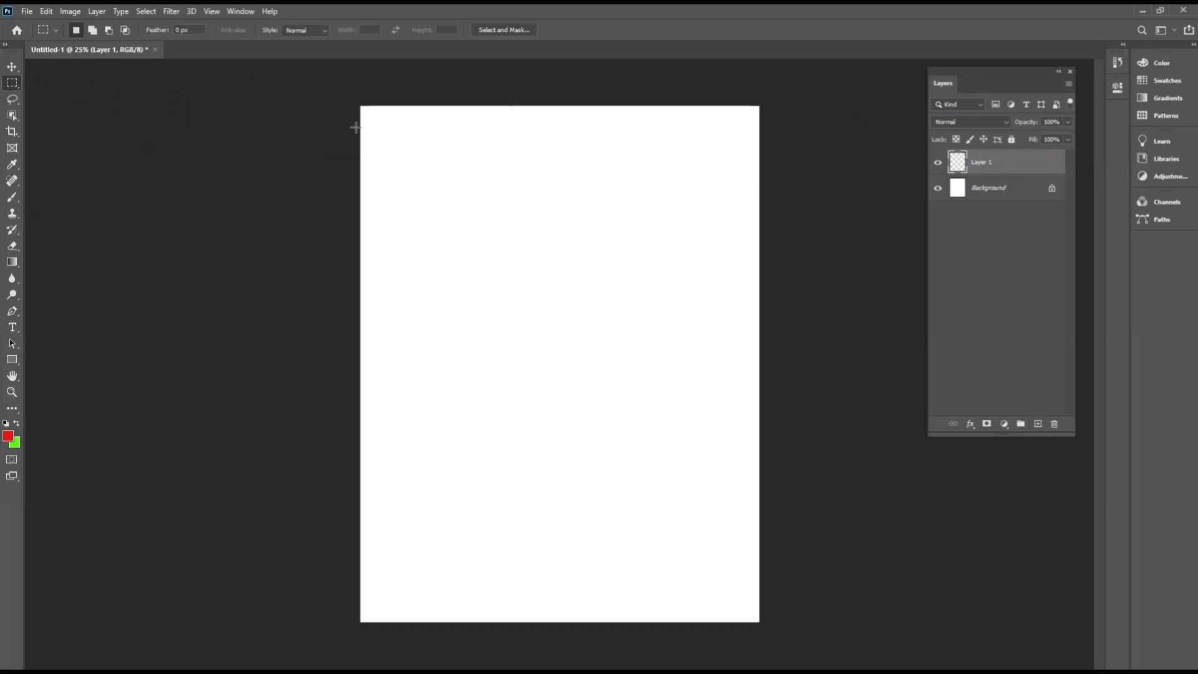
drag(361, 115, 771, 152)
key(alt+BackSpace)
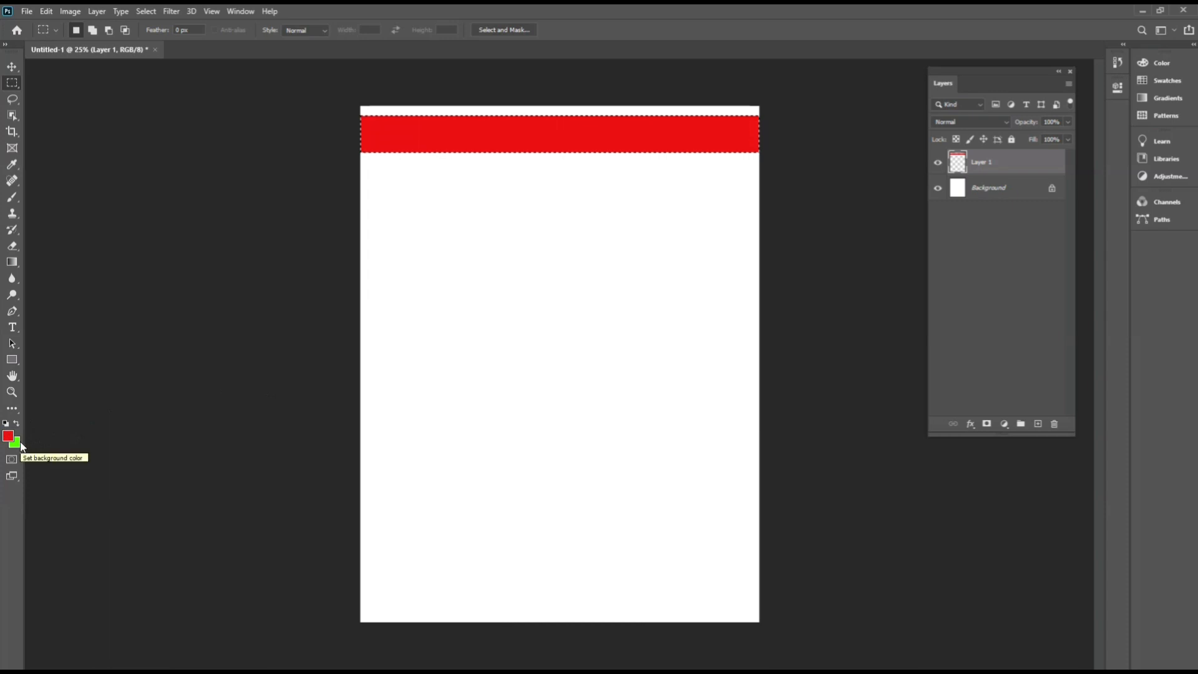
Fill the strip with the background green, then refill it with red.
key(ctrl+BackSpace)
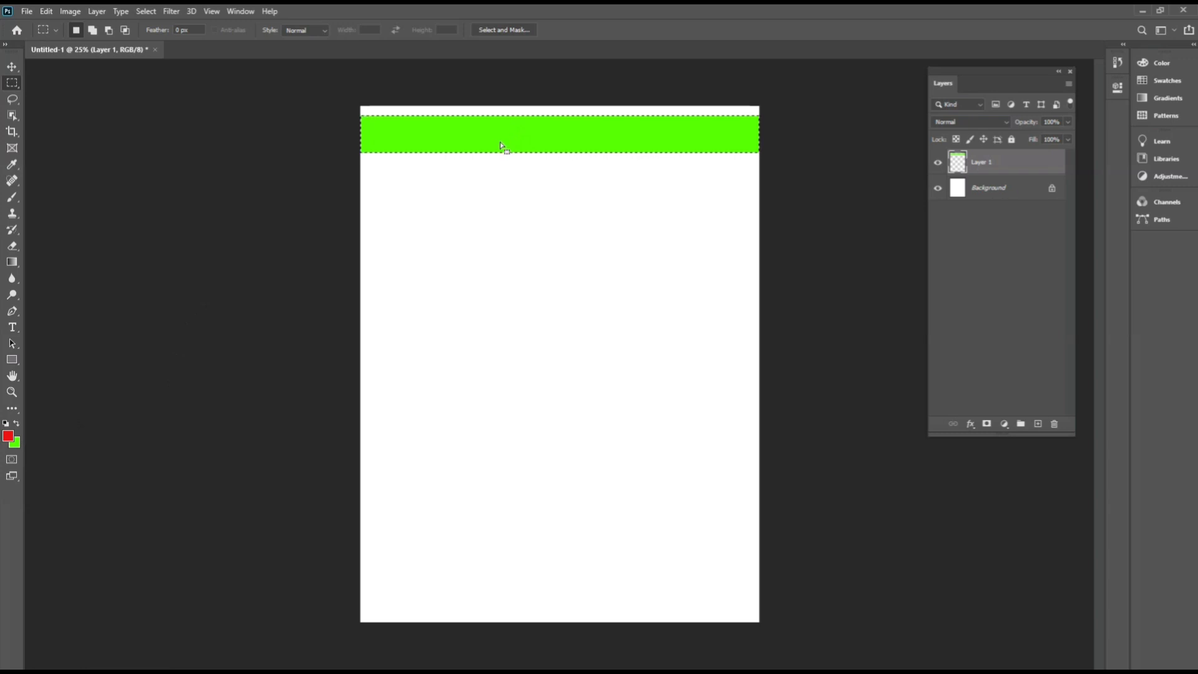
key(alt+BackSpace)
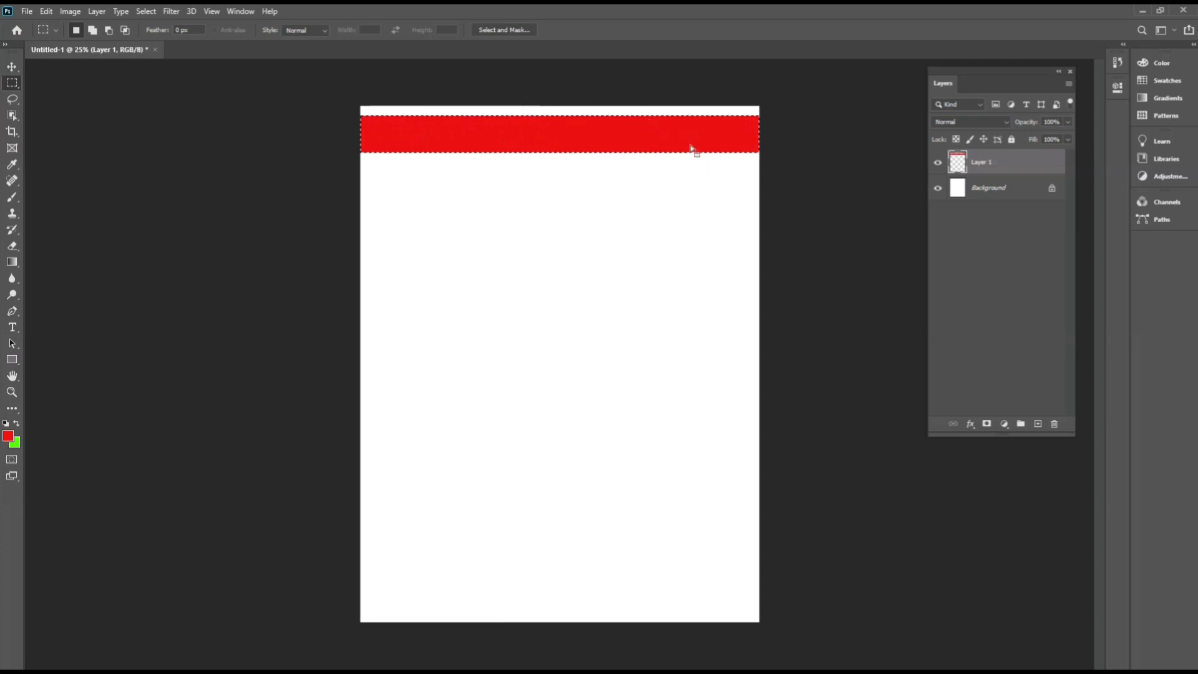
click(567, 179)
Duplicate the red strip twice, stacking each copy just below the previous one with a small gap.
click(13, 70)
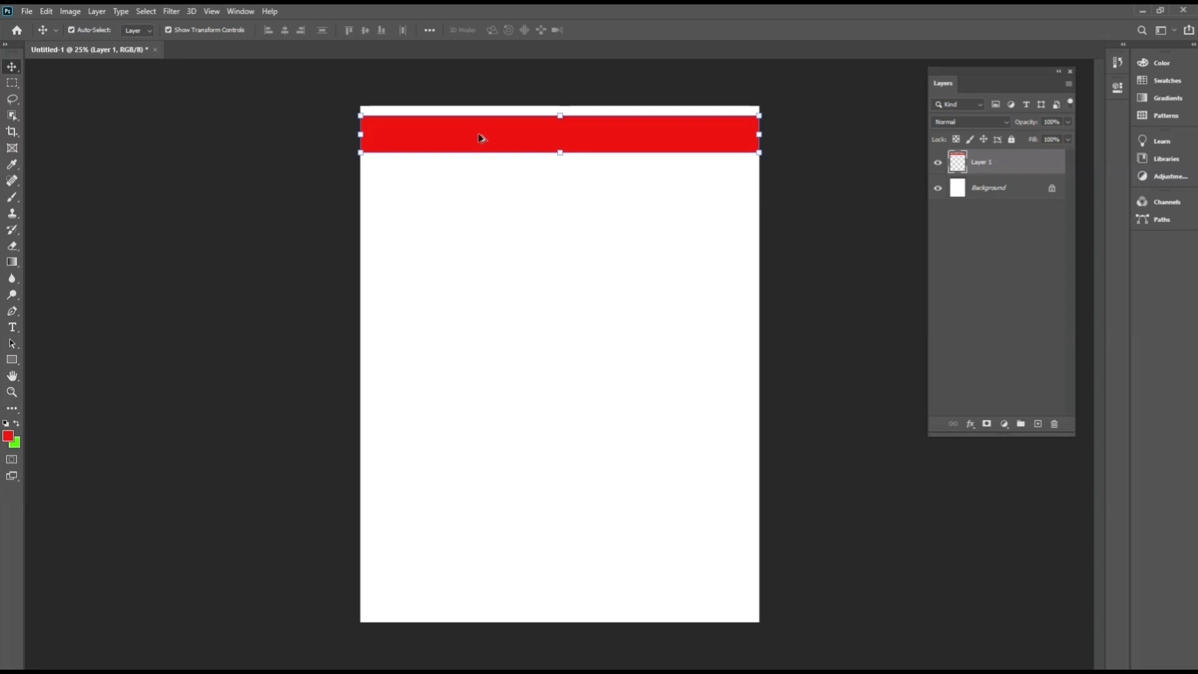
drag(480, 137, 481, 177)
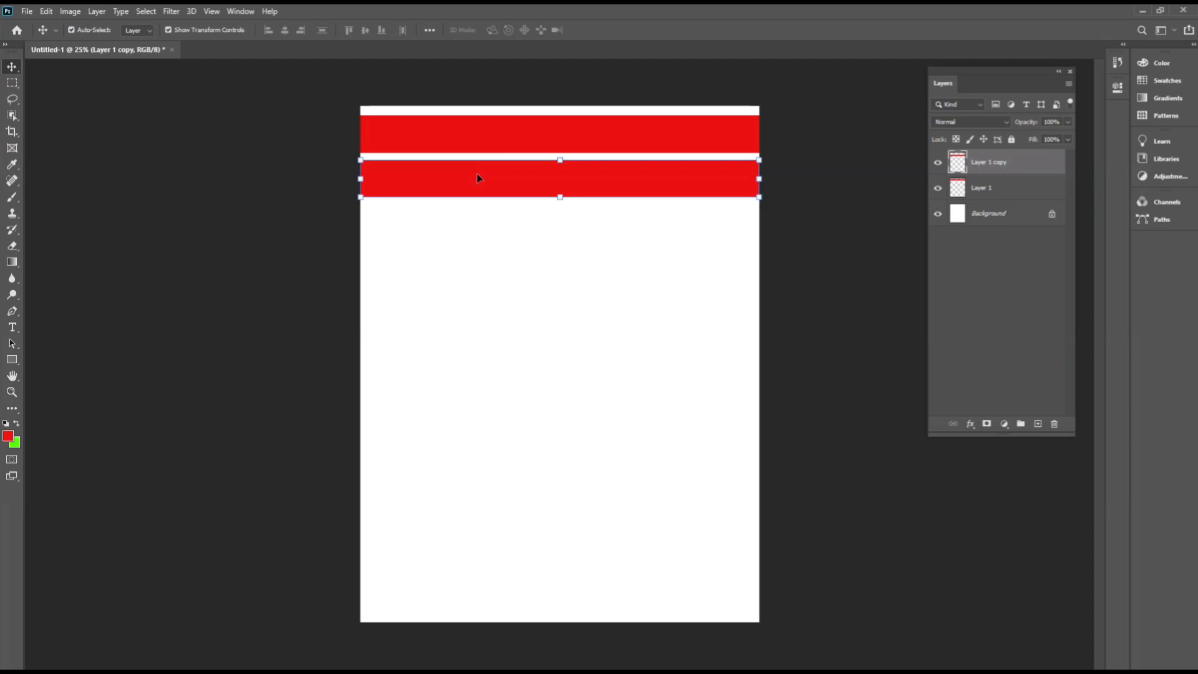
drag(503, 177, 503, 219)
Select the three strips and duplicate them downward repeatedly until nine strips cover most of the page.
drag(549, 80, 631, 246)
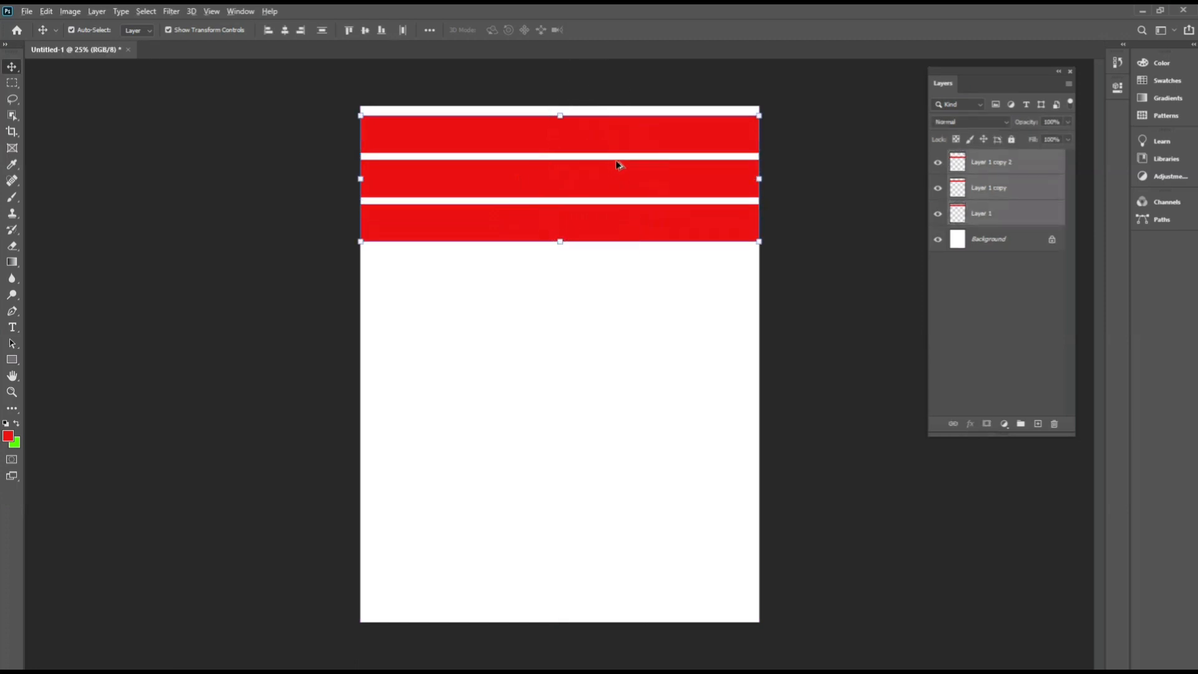
drag(588, 103, 672, 287)
drag(642, 174, 658, 309)
drag(658, 420, 703, 407)
drag(742, 469, 731, 484)
click(783, 71)
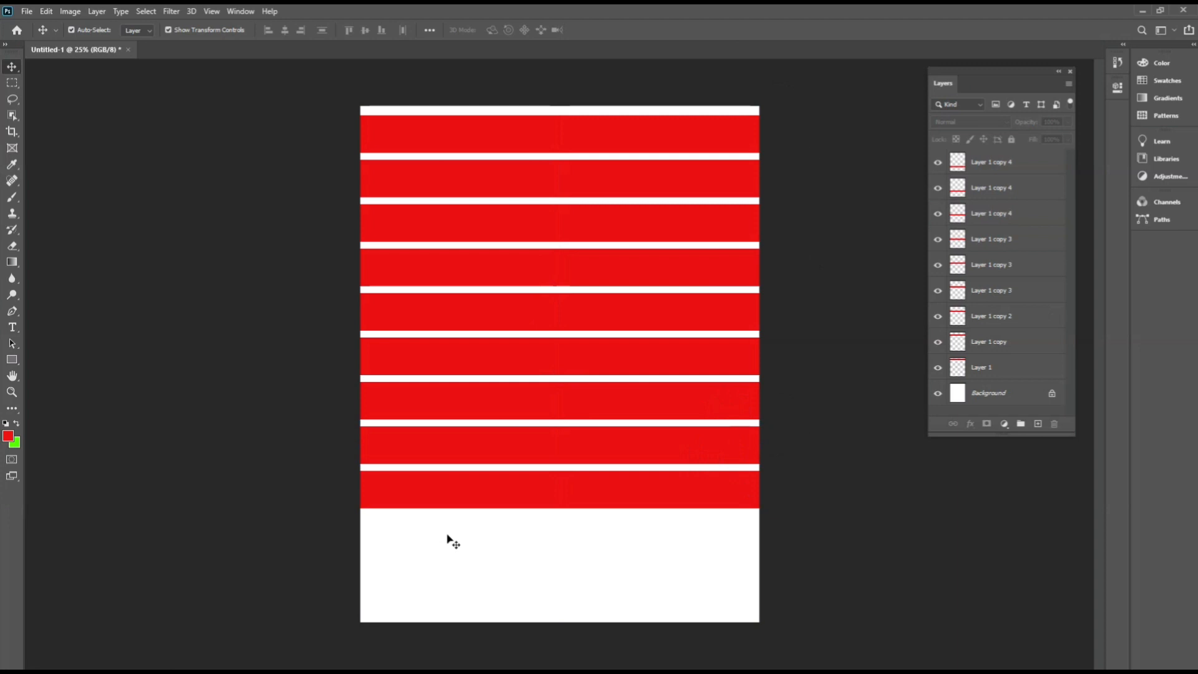
Select the two bottom strips and duplicate them downward, making eleven strips.
click(477, 499)
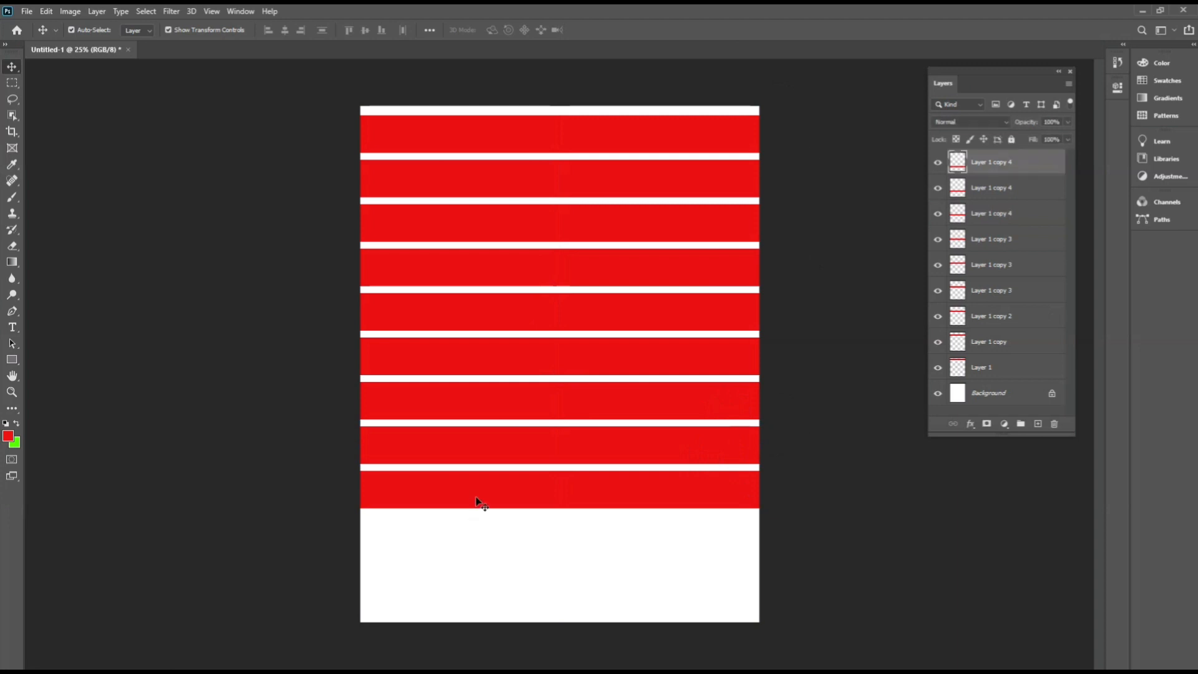
shift+click(523, 442)
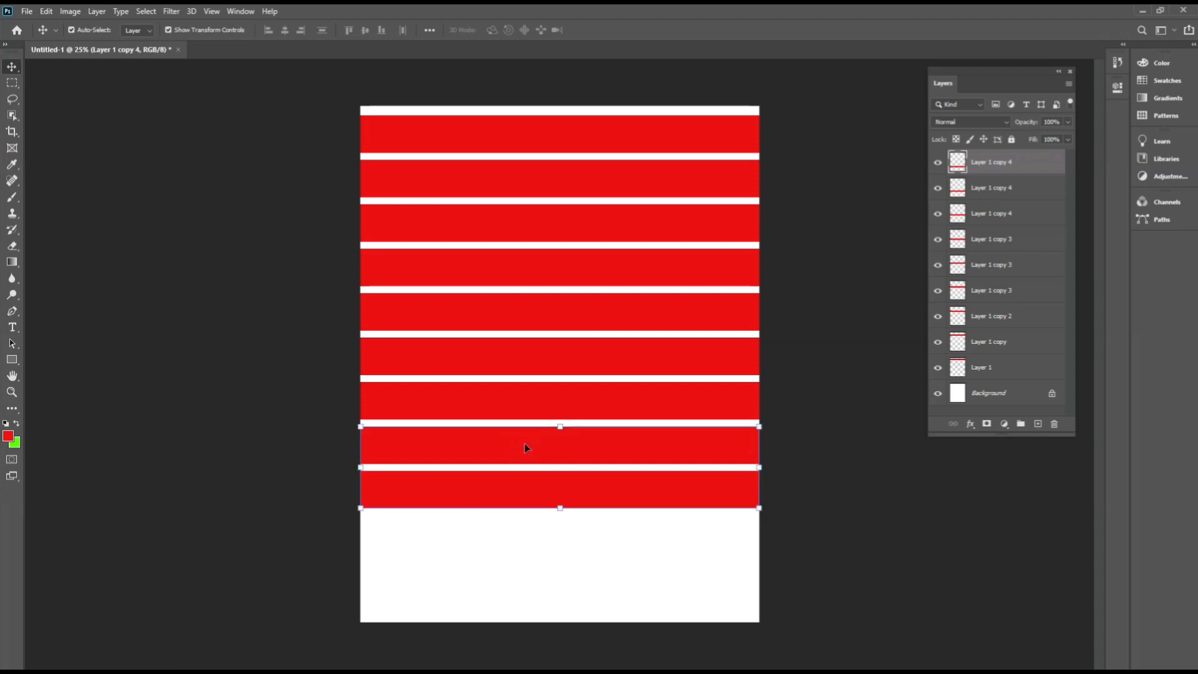
drag(525, 443, 529, 537)
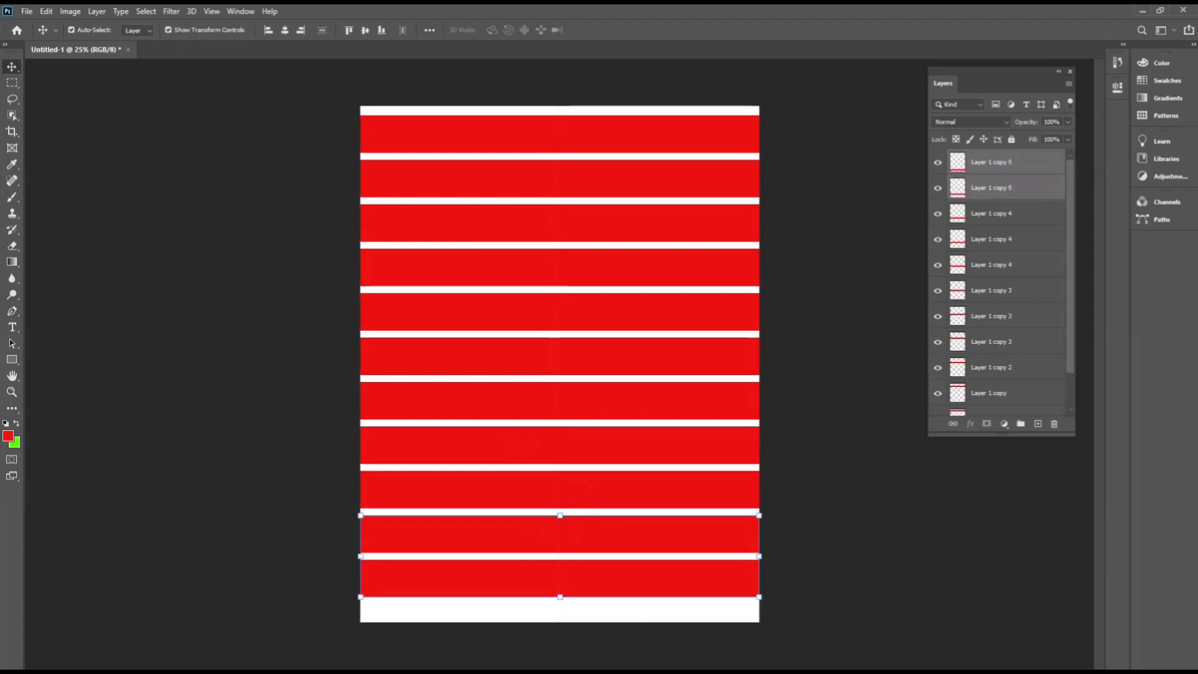
Select all the strips and nudge them down slightly to centre them vertically on the page.
drag(306, 121, 743, 579)
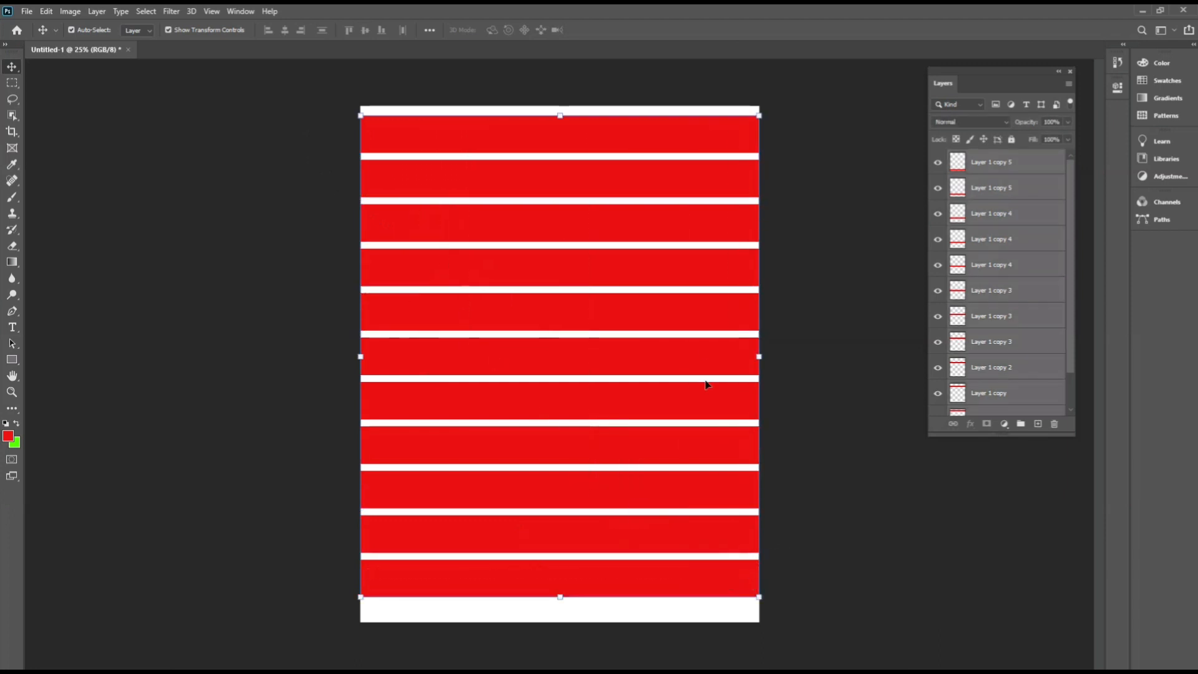
drag(577, 180, 577, 190)
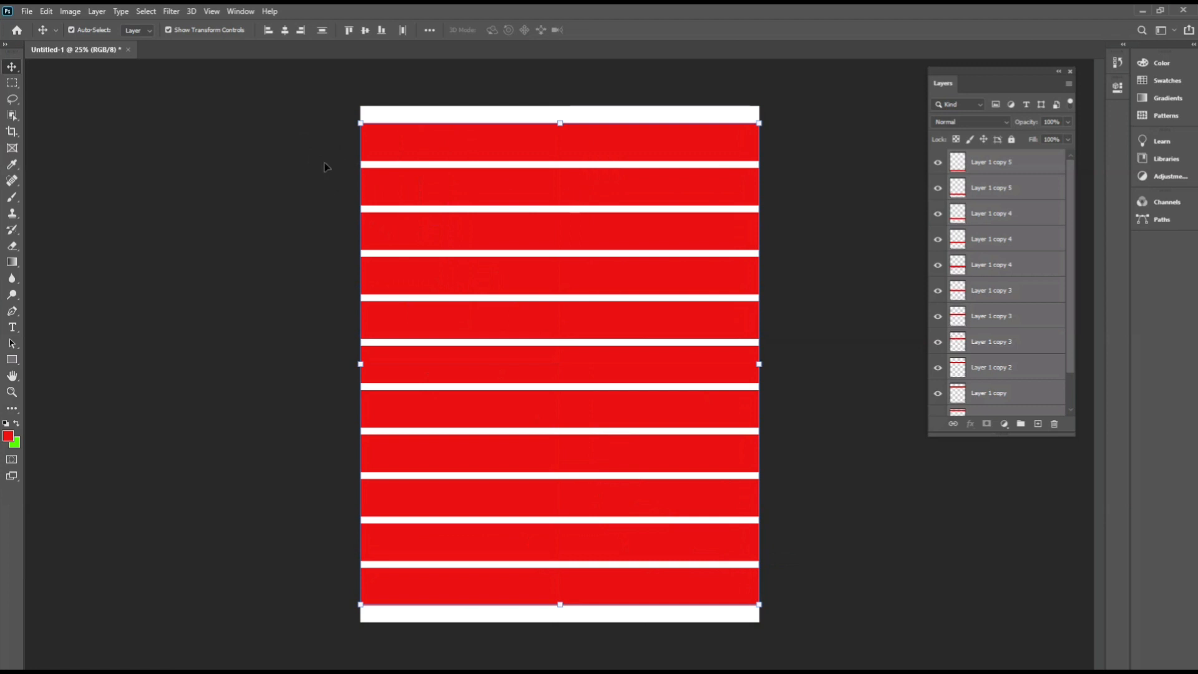
click(290, 162)
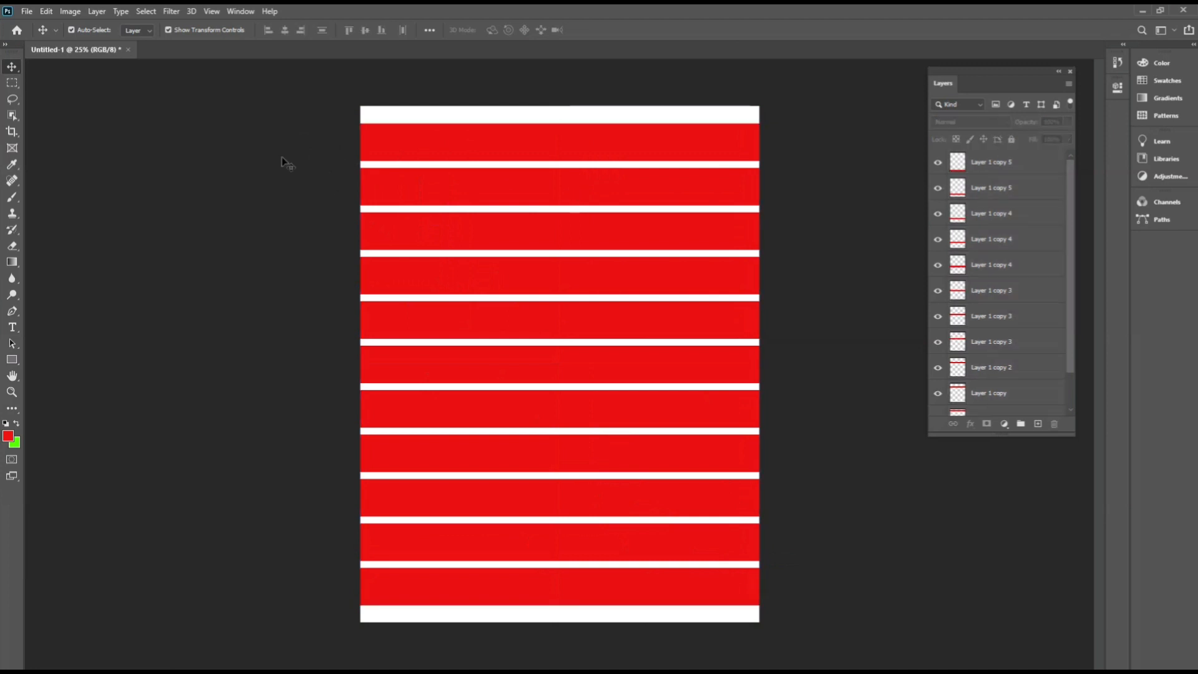
On a new layer, fill a narrow full-height vertical selection near the left edge with green.
click(12, 83)
drag(373, 109, 413, 633)
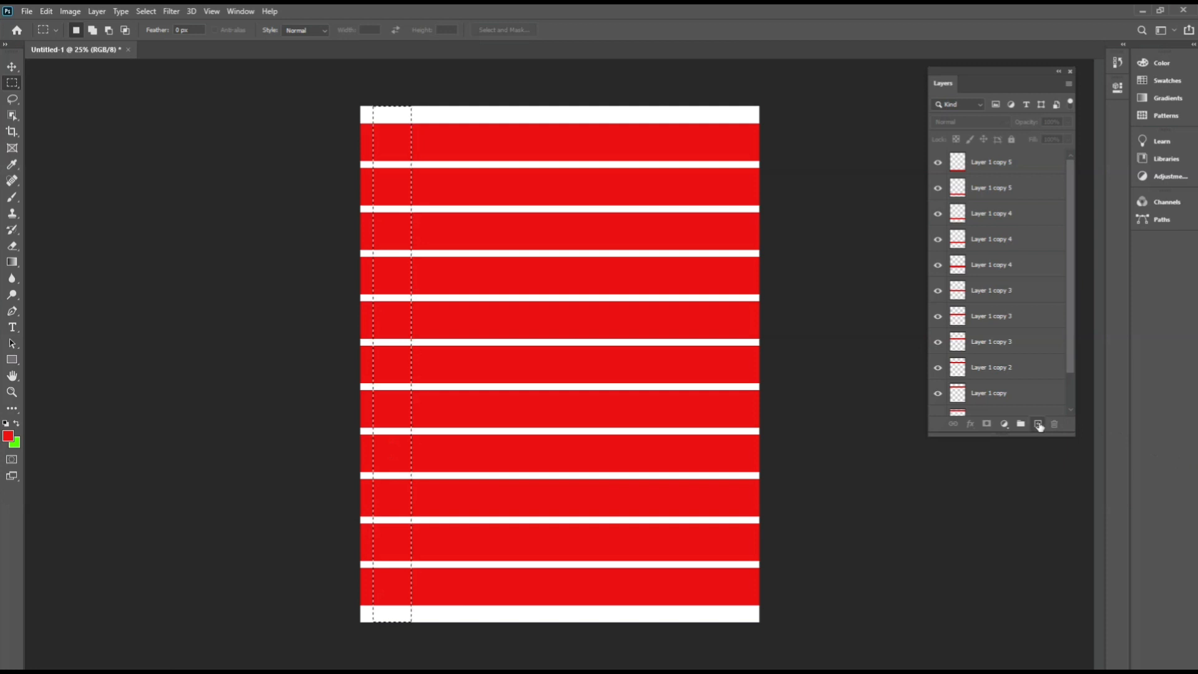
click(1039, 424)
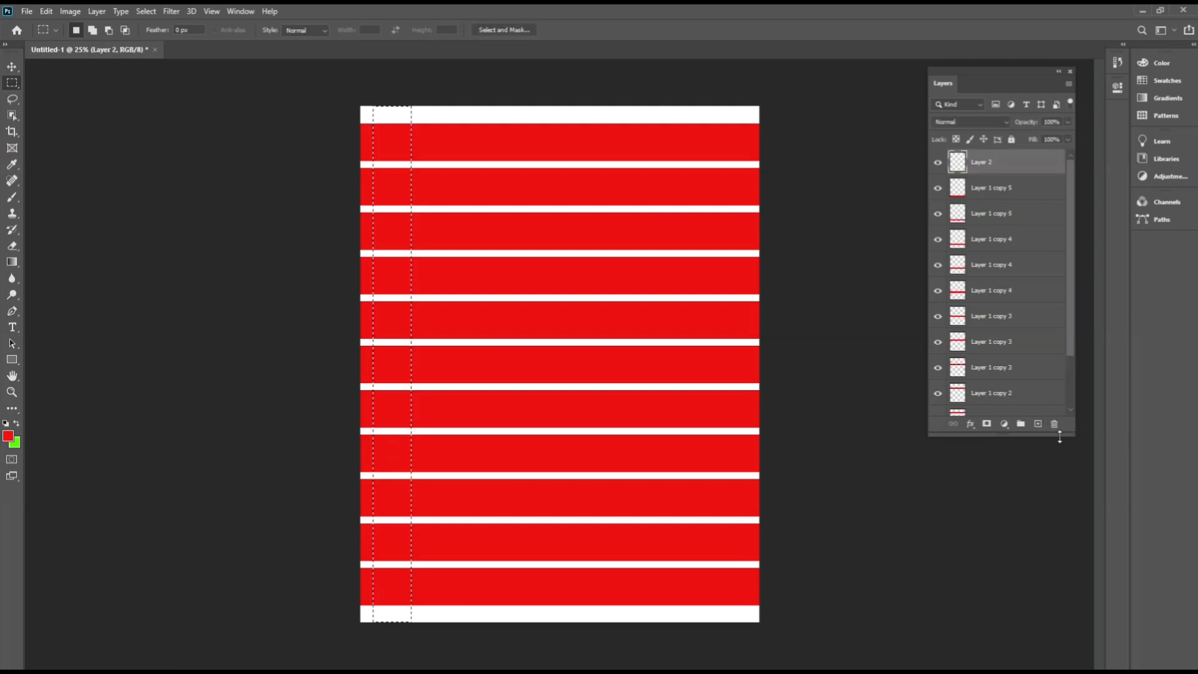
key(ctrl+BackSpace)
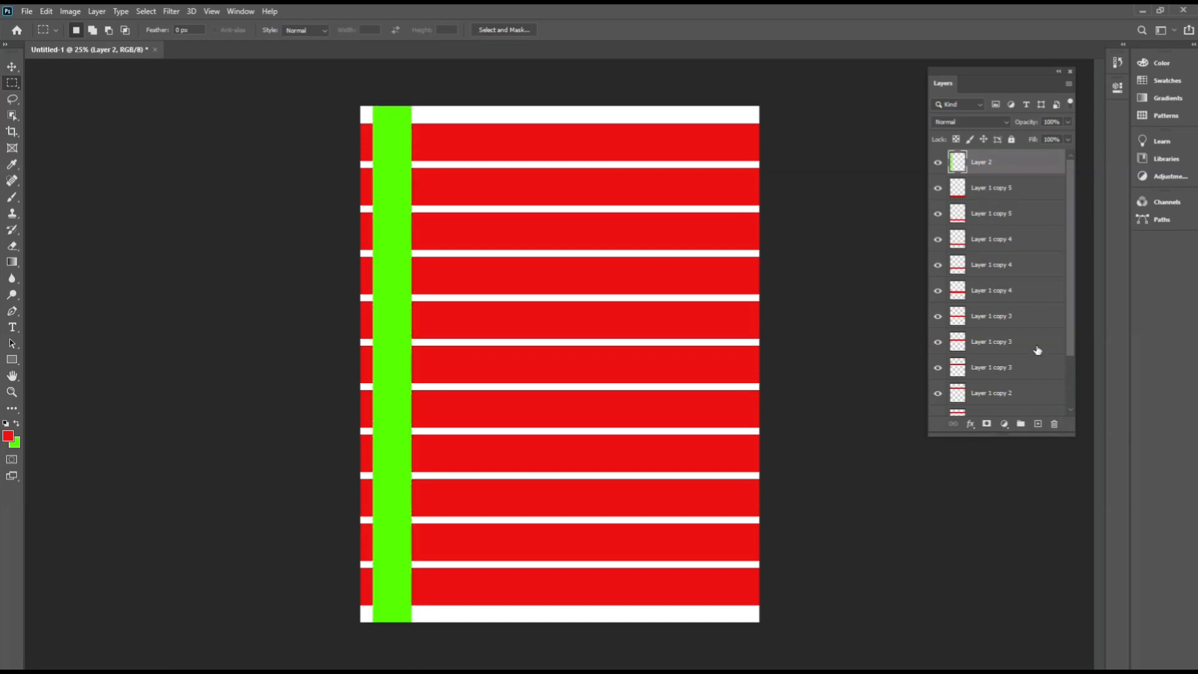
Duplicate the green column once to its right, undoing an extra copy.
click(18, 67)
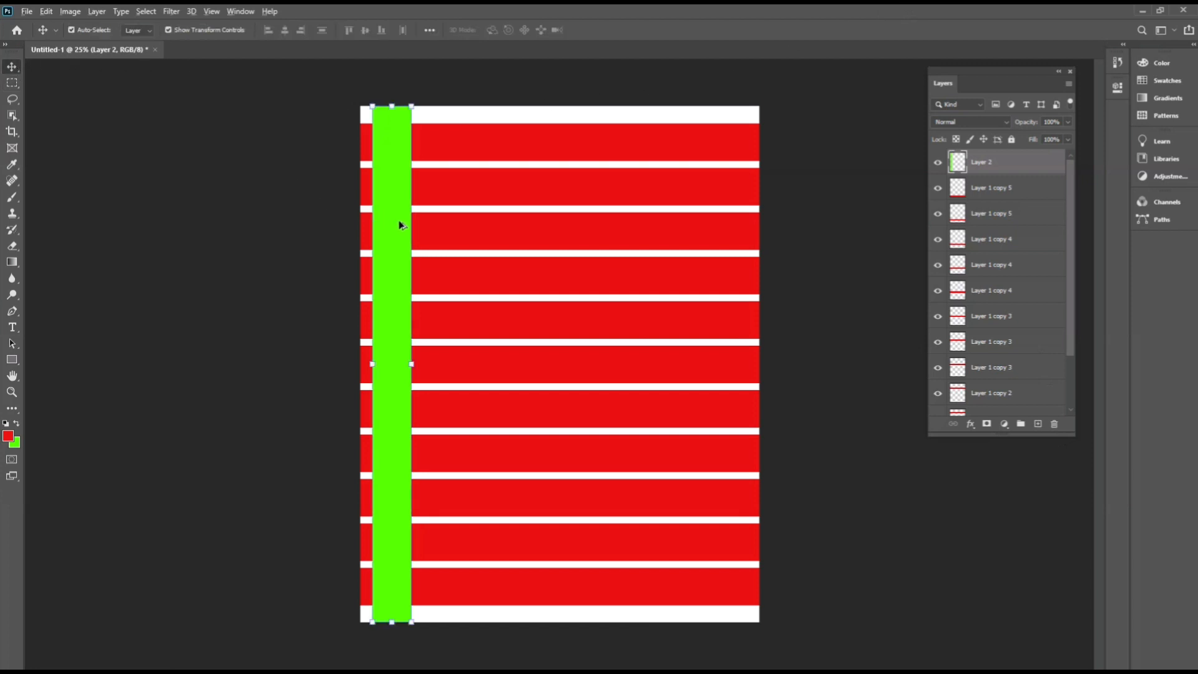
drag(400, 224, 487, 242)
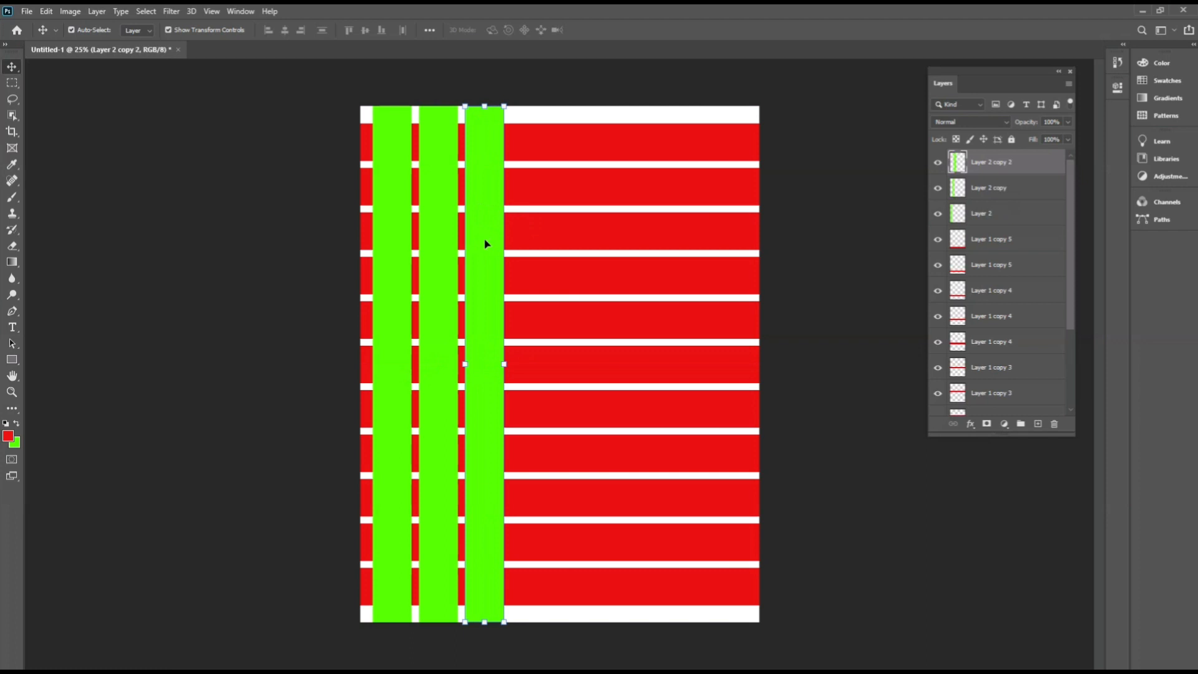
key(ctrl+z)
click(893, 197)
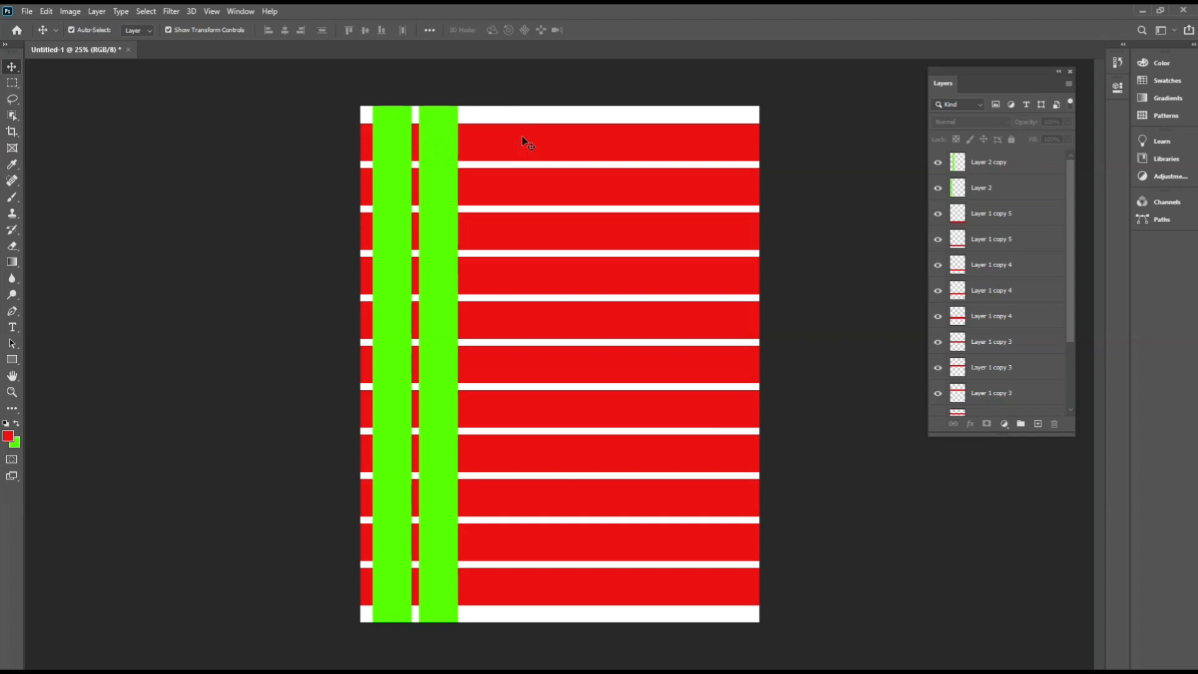
Load the top red strip as a selection, delete that area from the first green column, and deselect.
click(397, 139)
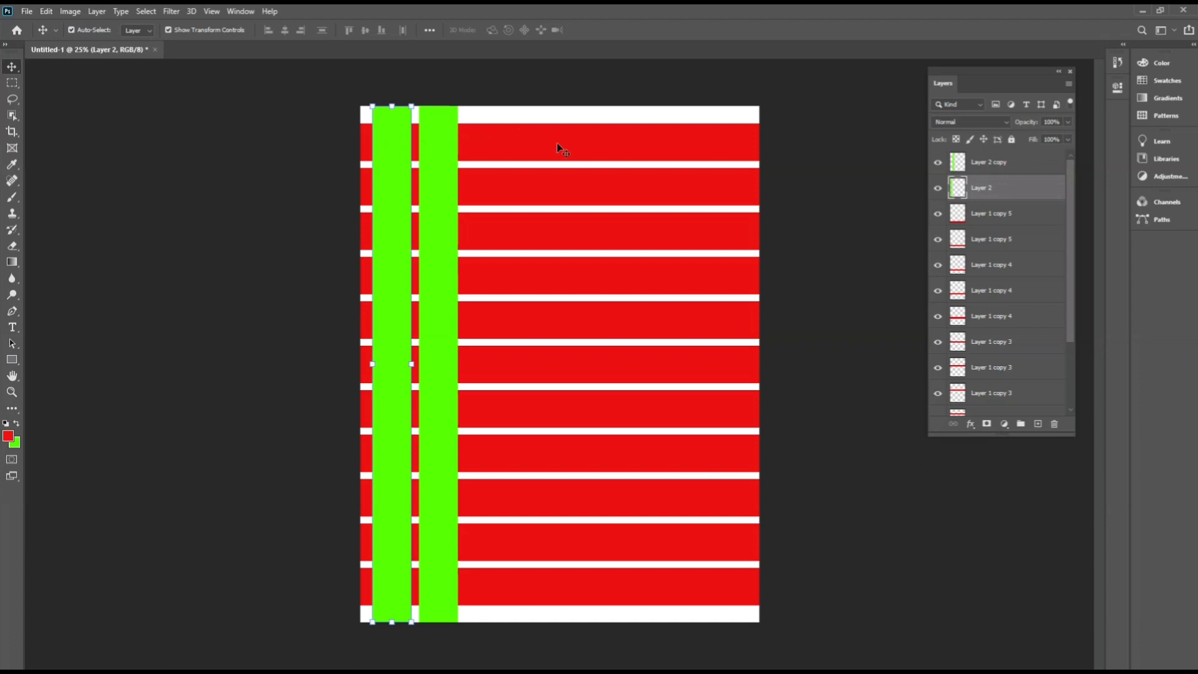
click(582, 143)
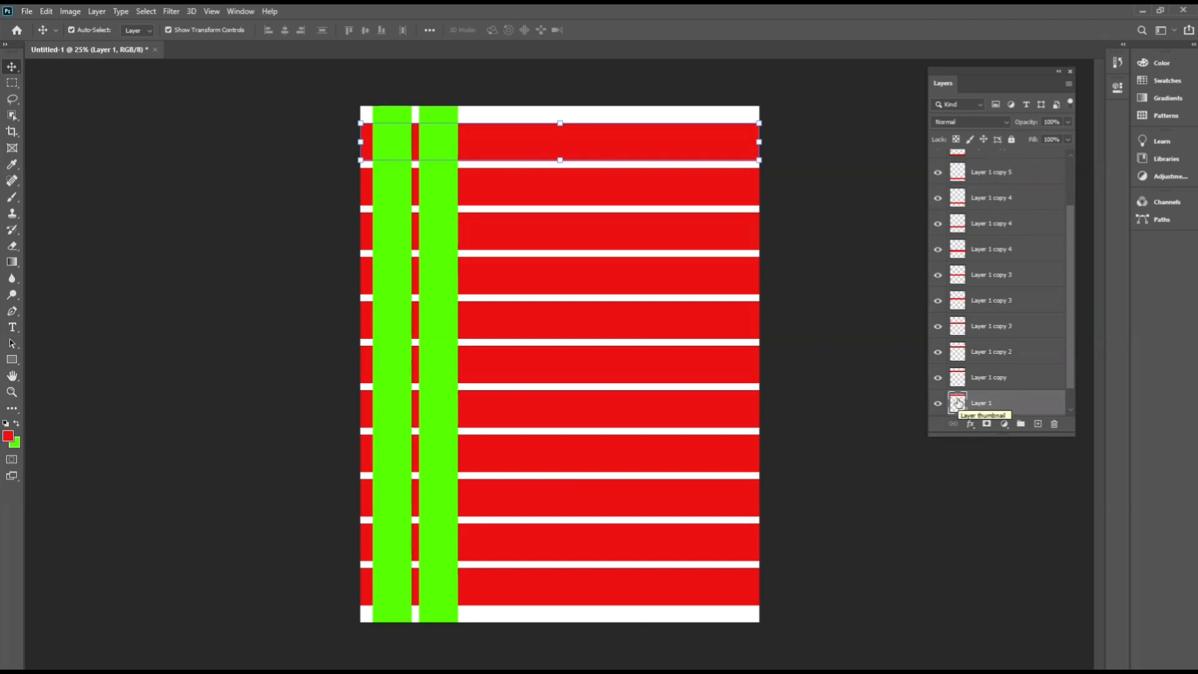
key(ctrl)
ctrl+click(959, 404)
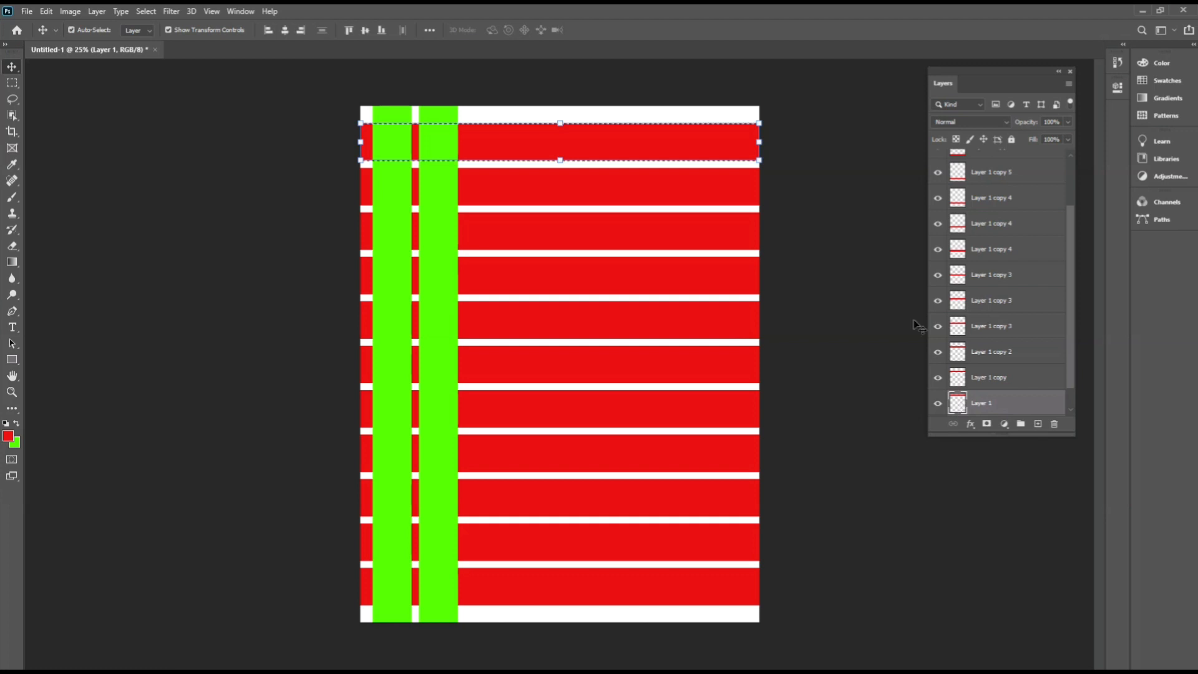
click(864, 203)
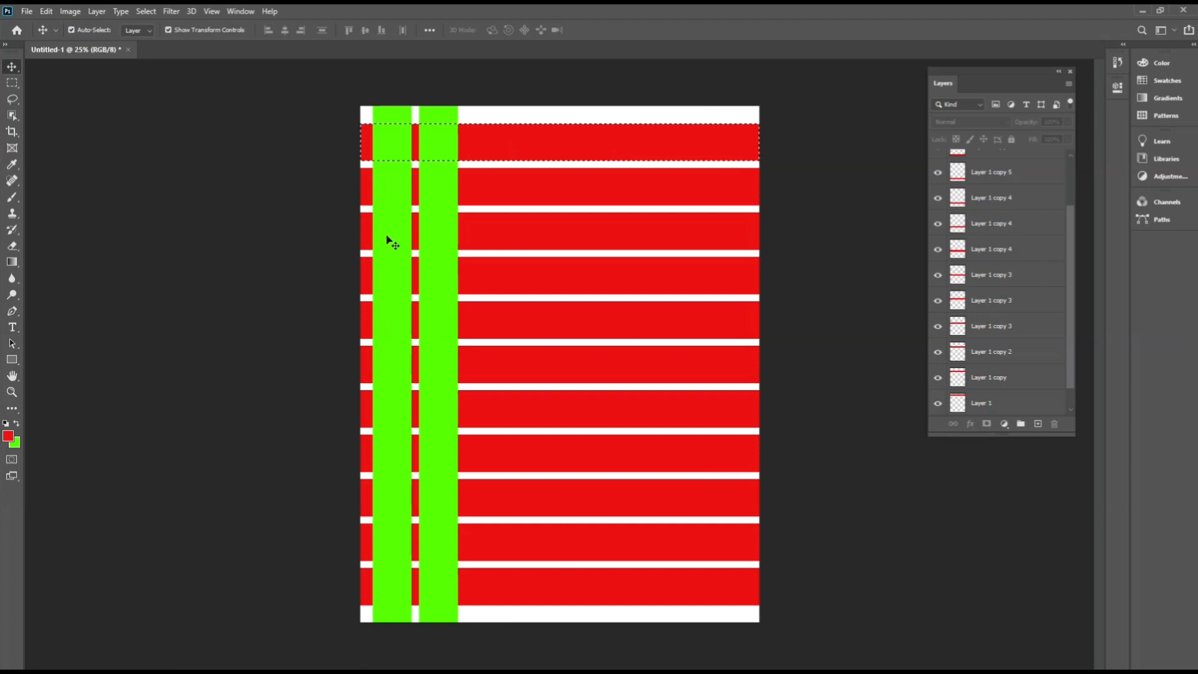
key(ctrl+j)
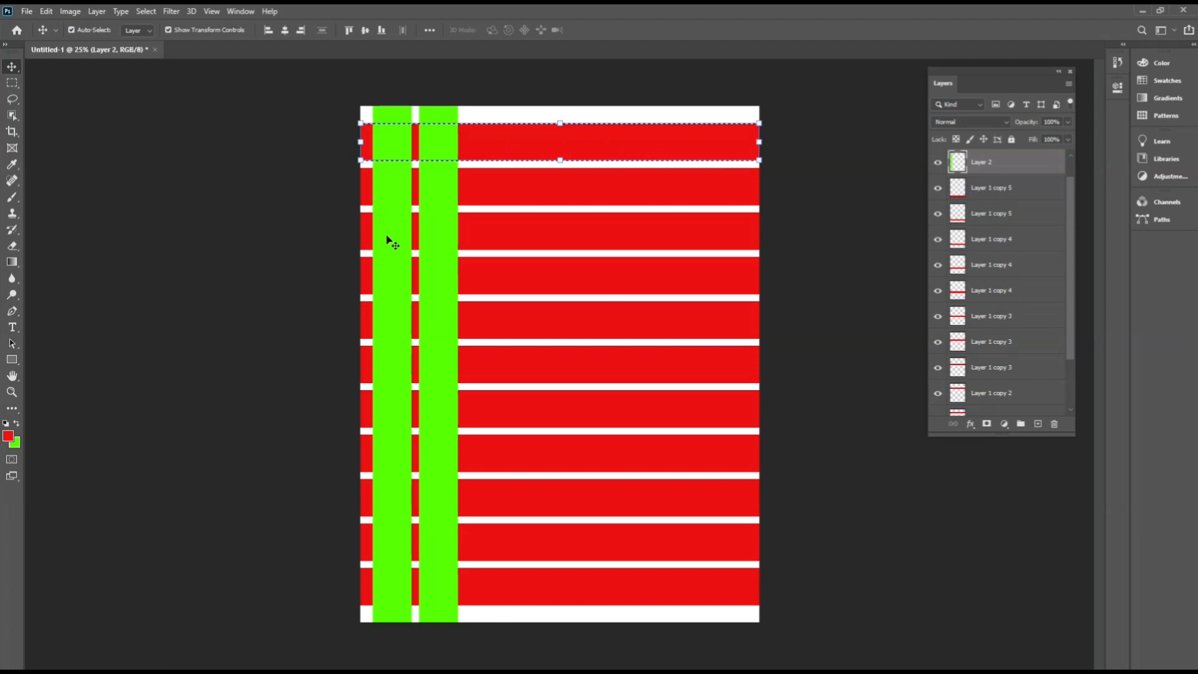
key(Delete)
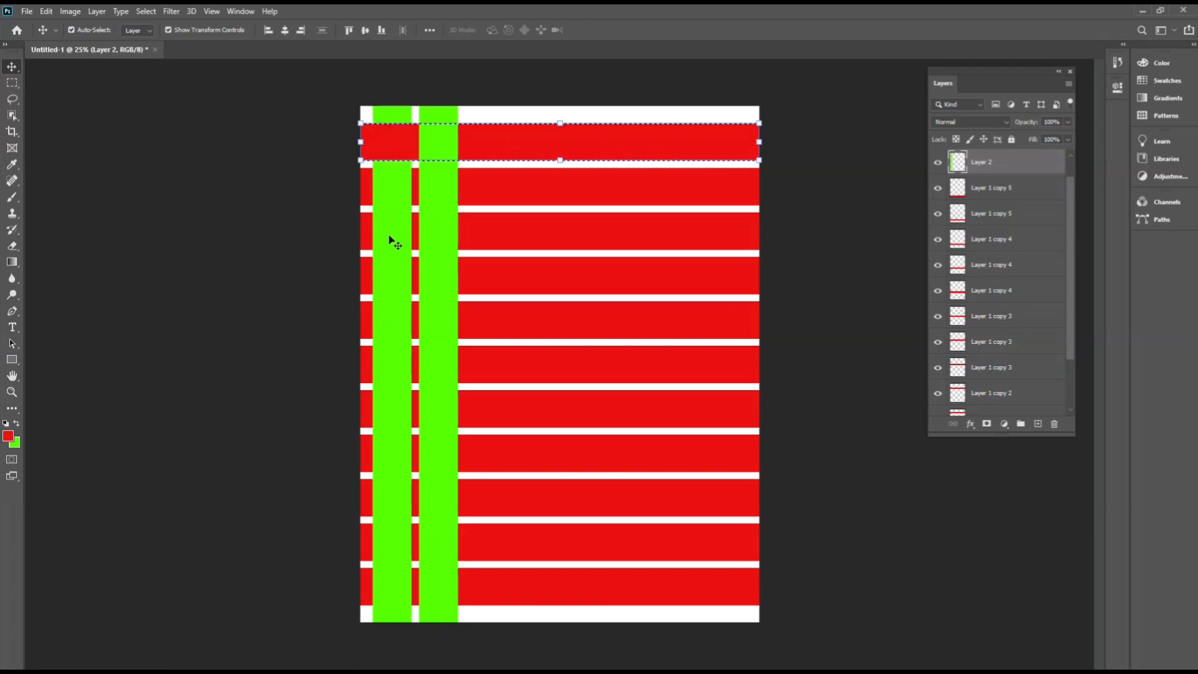
click(322, 219)
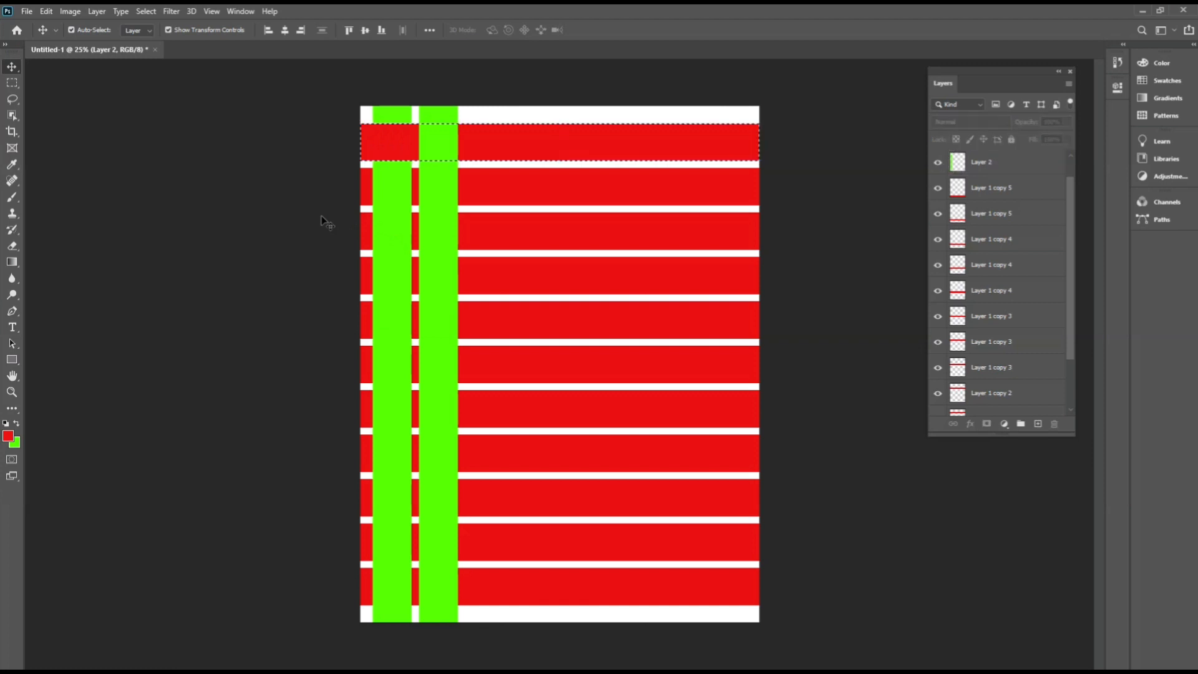
key(ctrl+d)
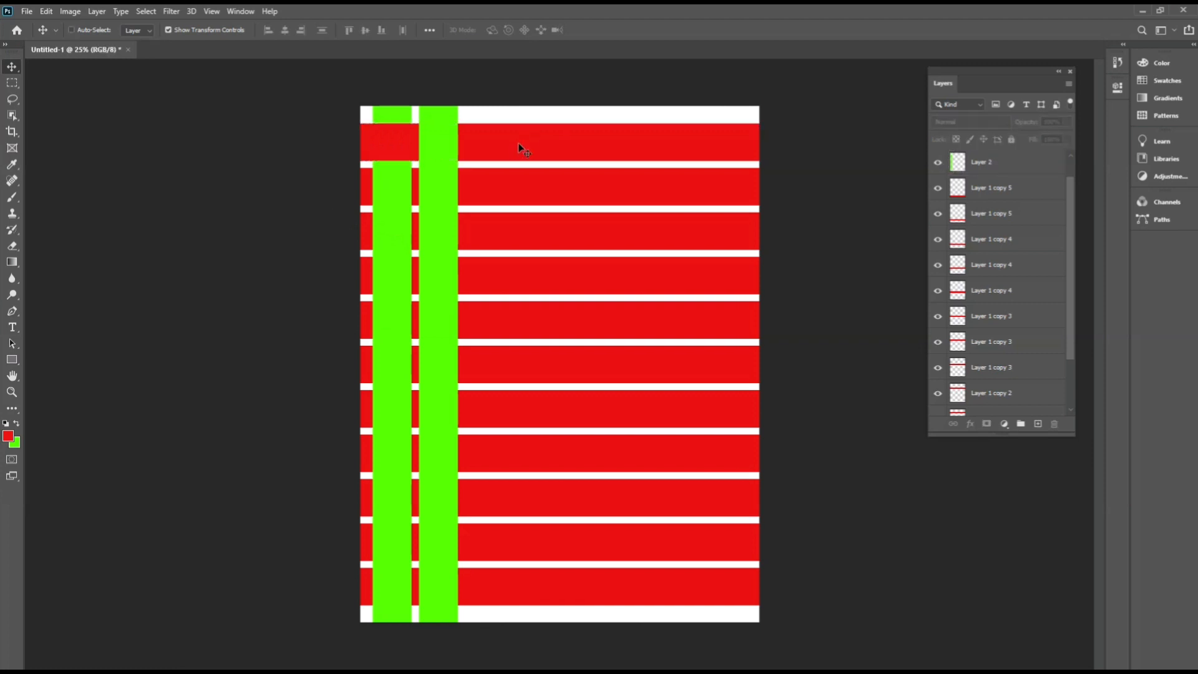
Load the second red strip as a selection, delete that area from the second green column, and deselect.
click(551, 181)
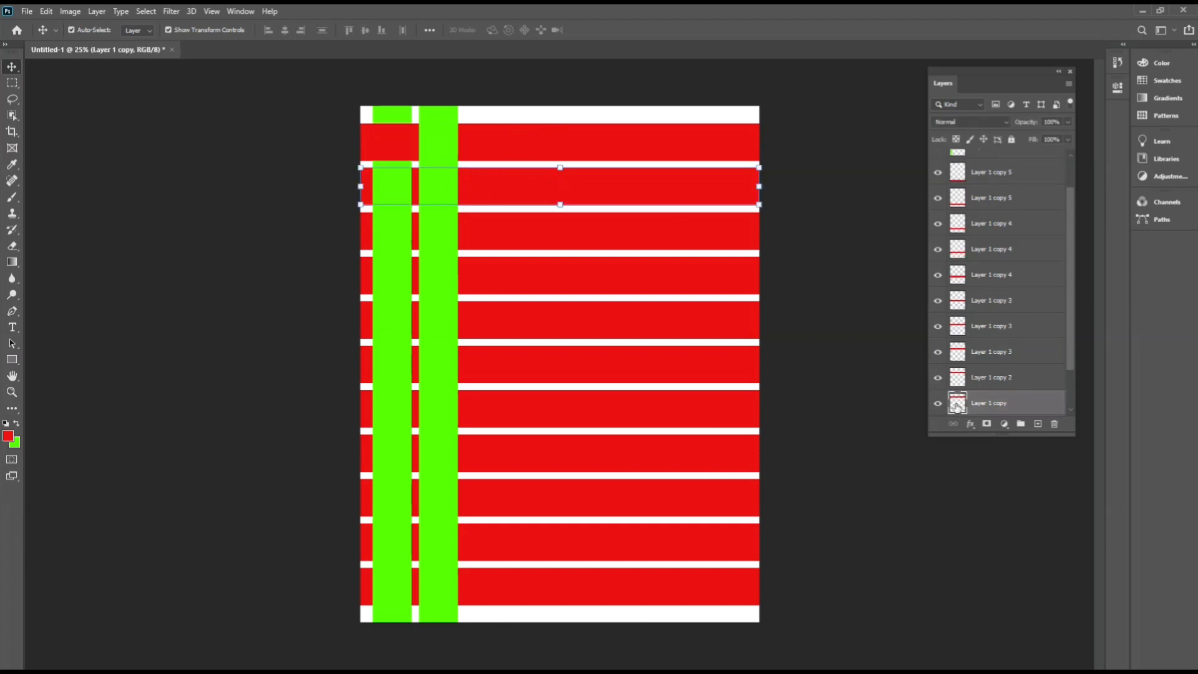
key(ctrl)
ctrl+click(957, 406)
click(443, 271)
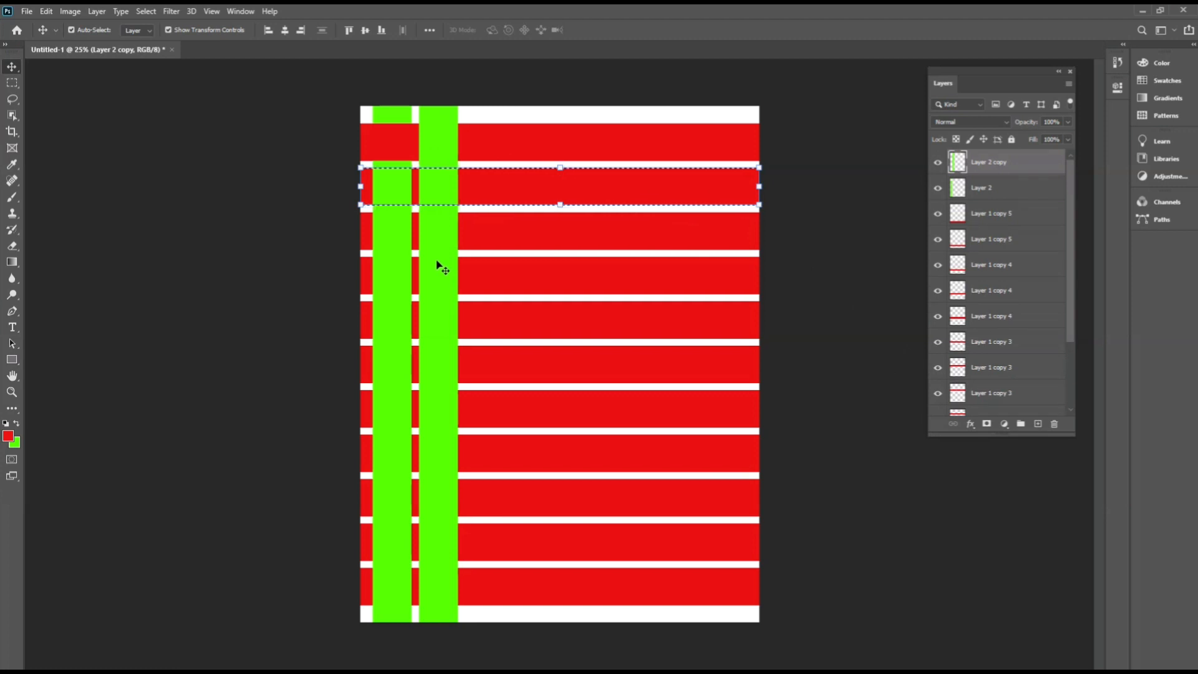
key(Delete)
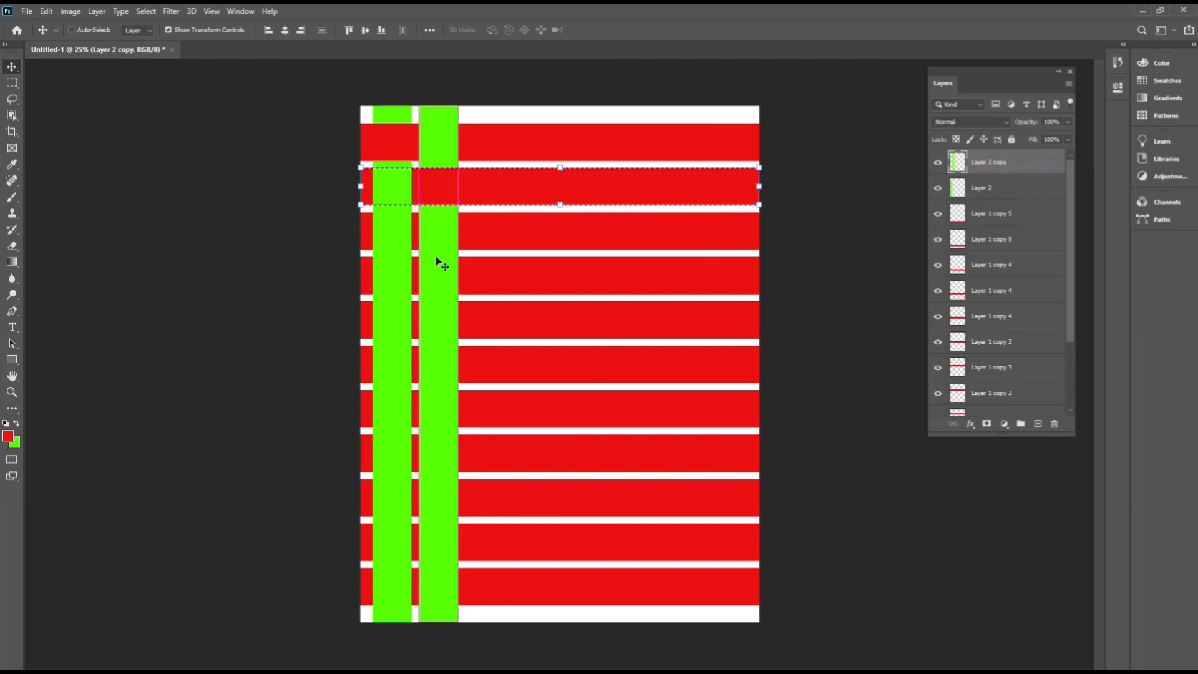
key(ctrl+d)
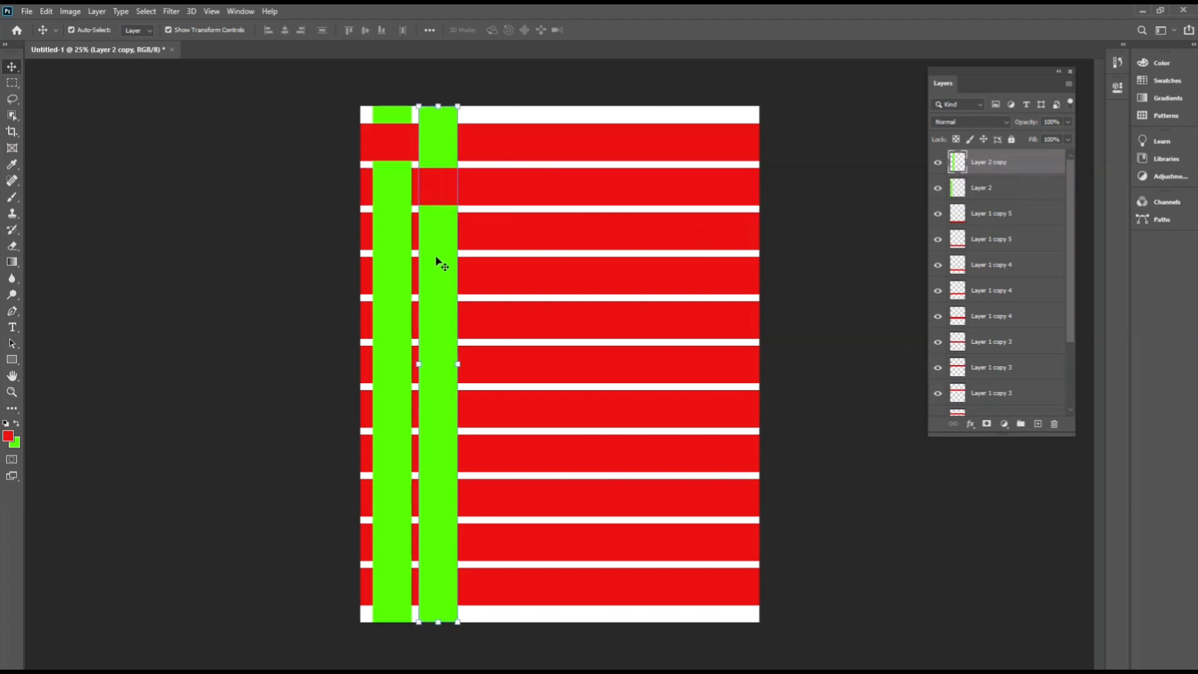
Load the third red strip as a selection, delete that area from the first green column, and deselect.
click(399, 275)
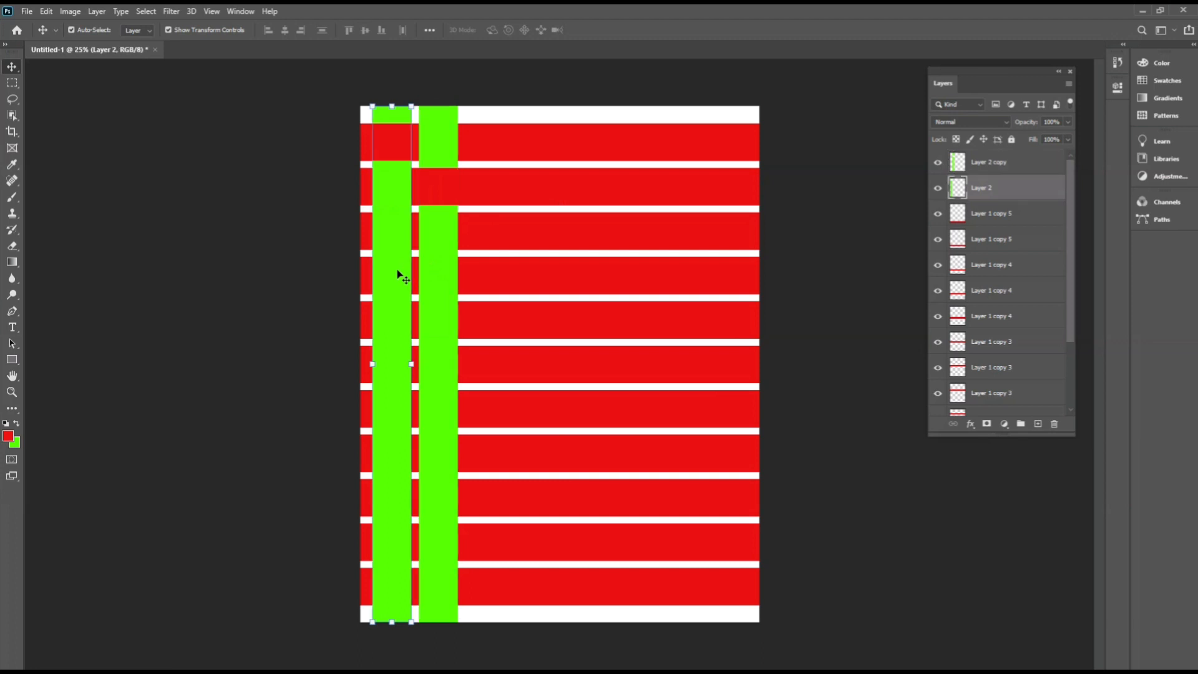
click(513, 242)
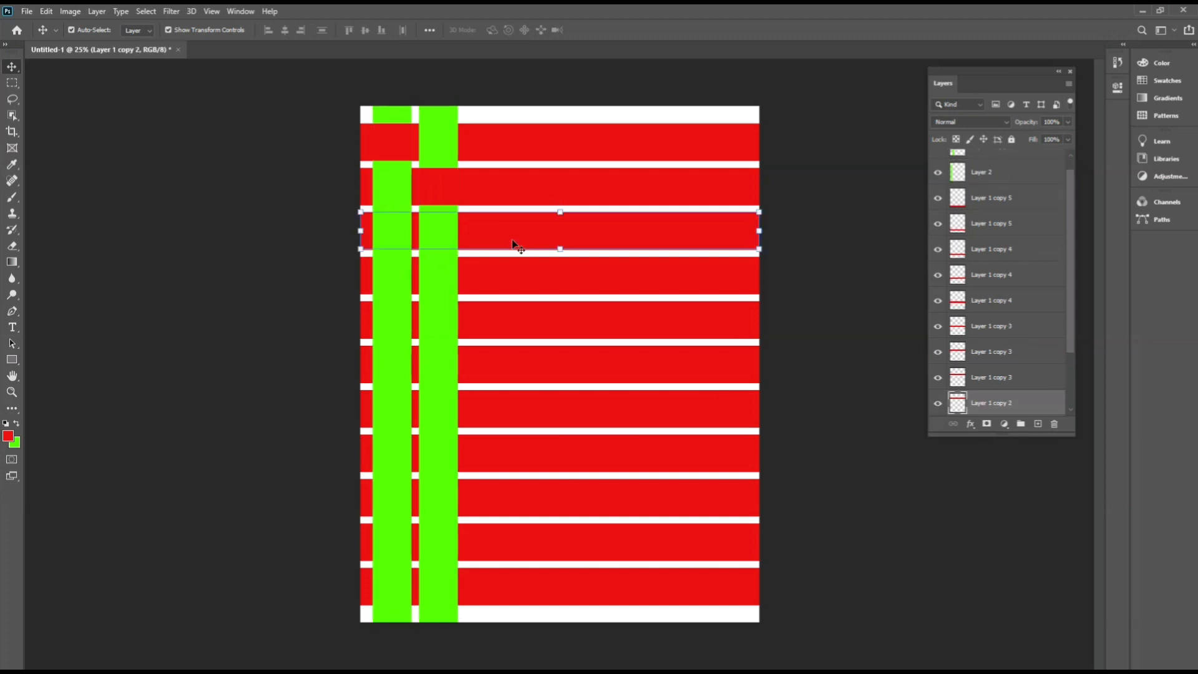
ctrl+click(958, 405)
click(395, 291)
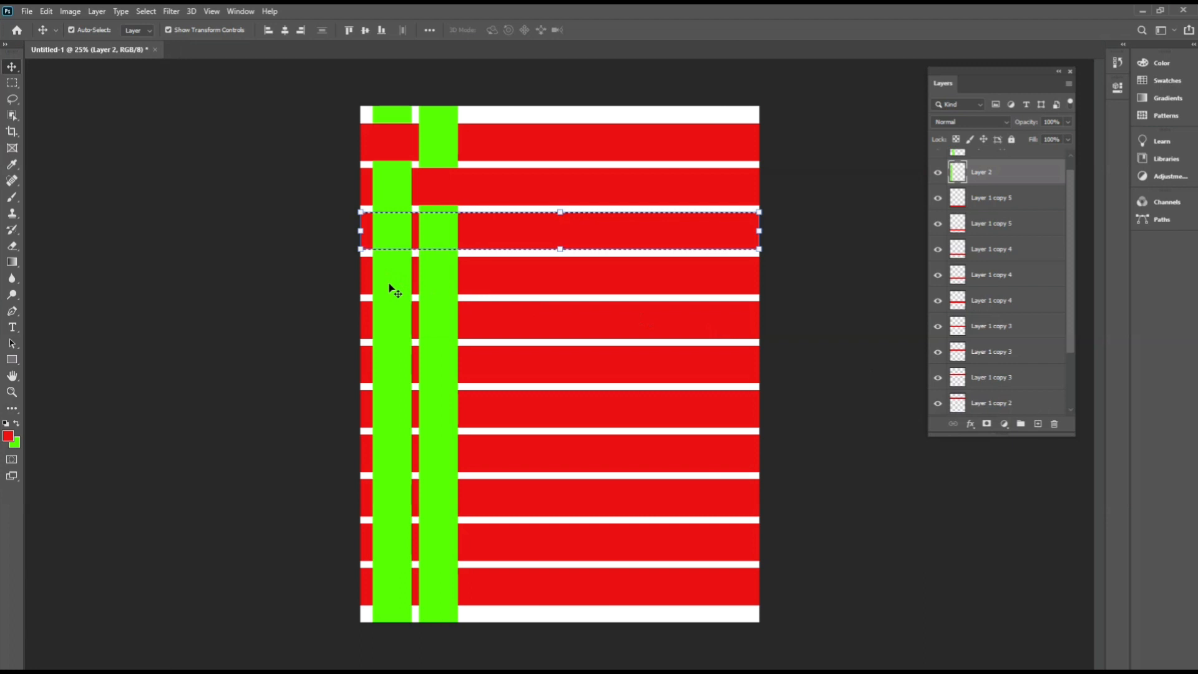
key(Delete)
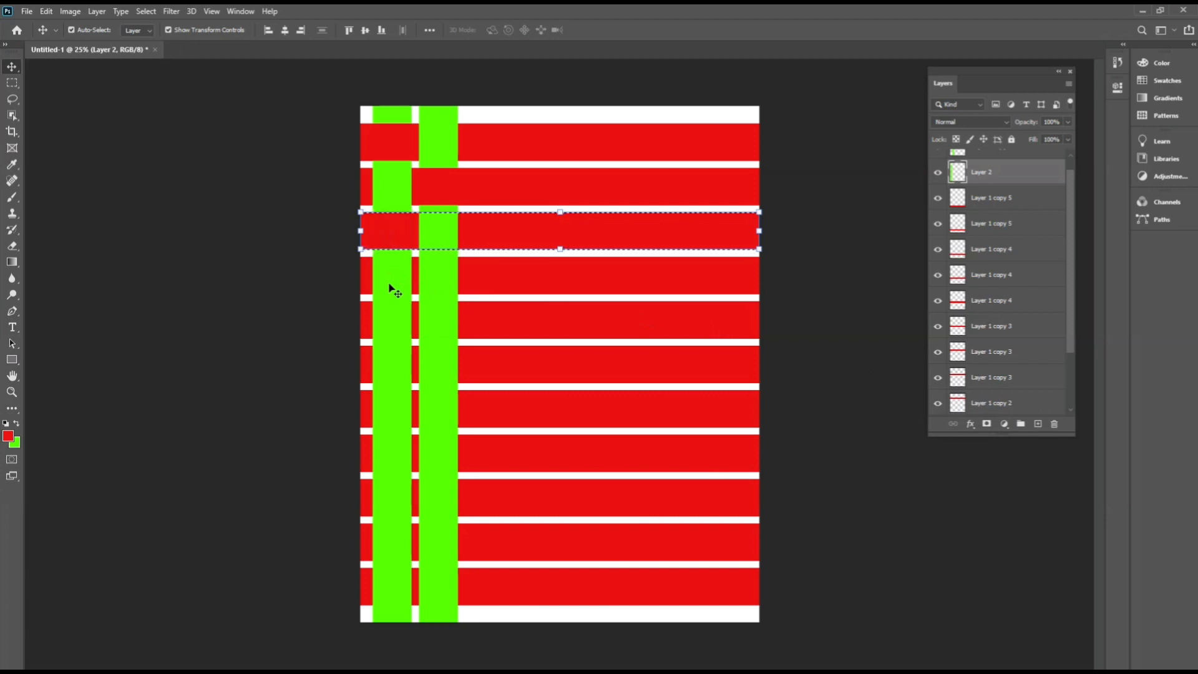
click(808, 302)
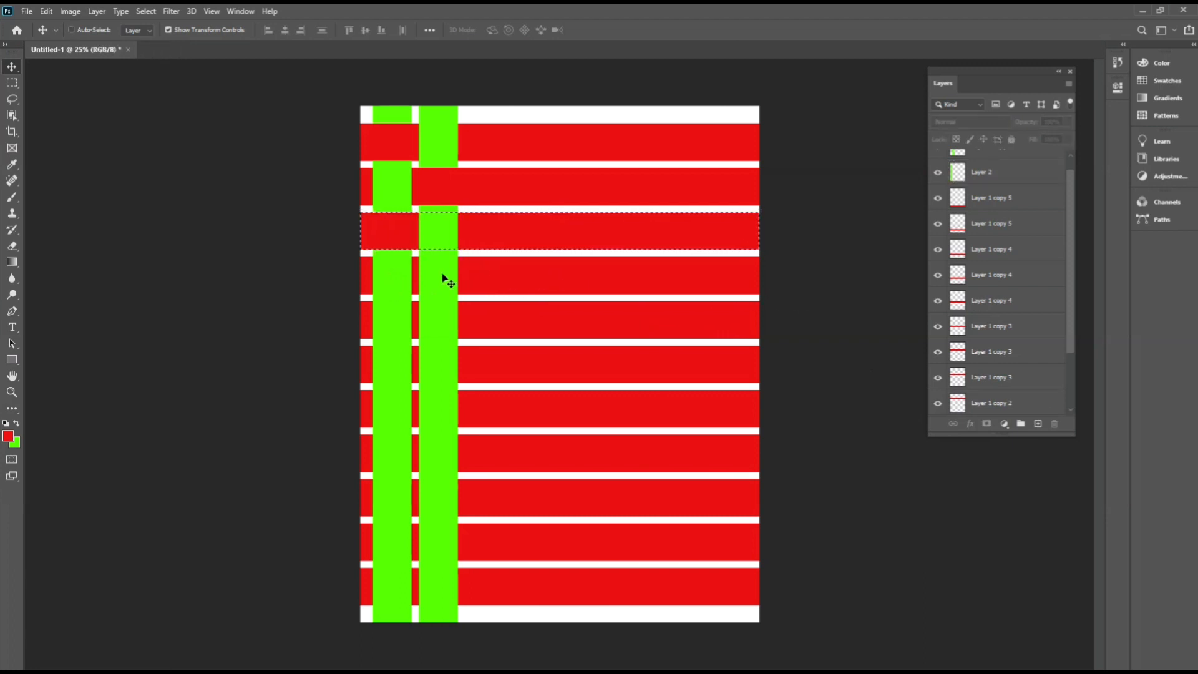
key(ctrl+d)
Load the fourth red strip as a selection, cut that area out of the second green column, and deselect.
click(548, 275)
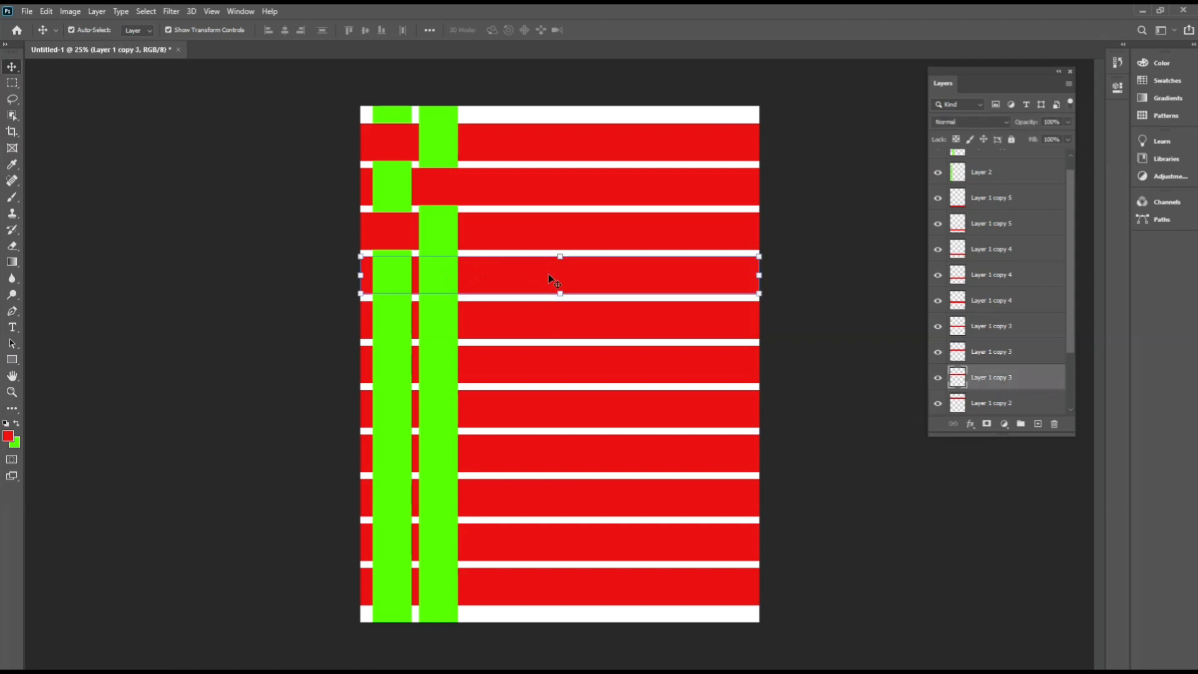
key(ctrl)
ctrl+click(959, 382)
click(783, 315)
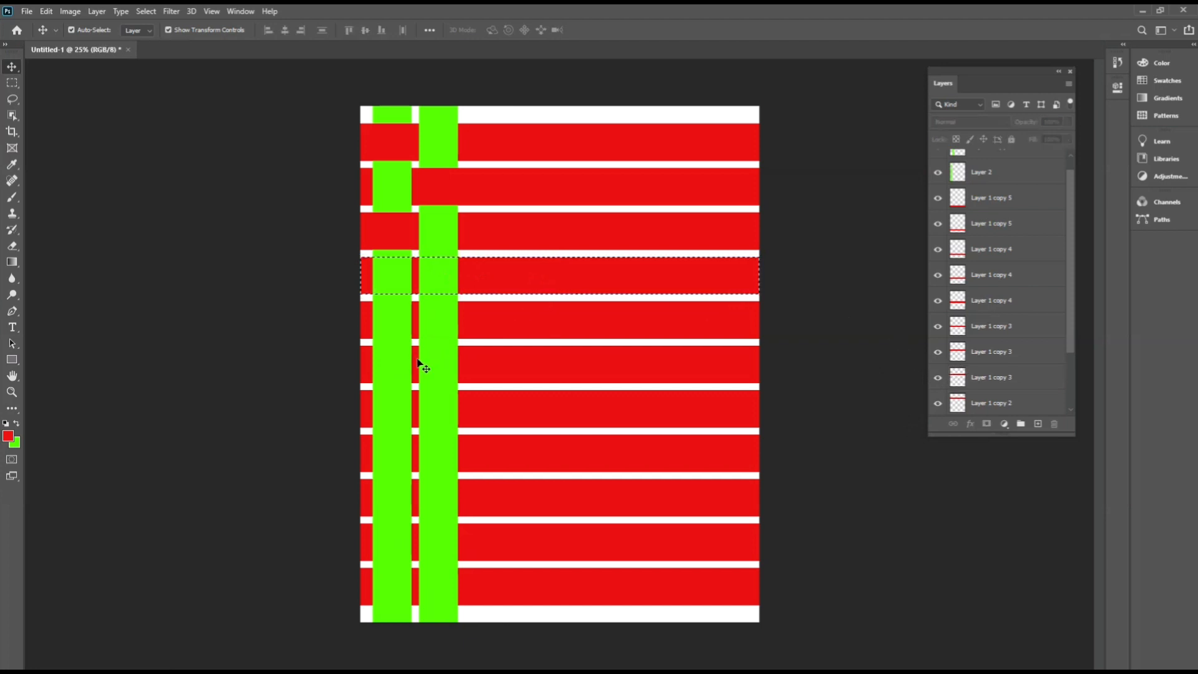
click(438, 348)
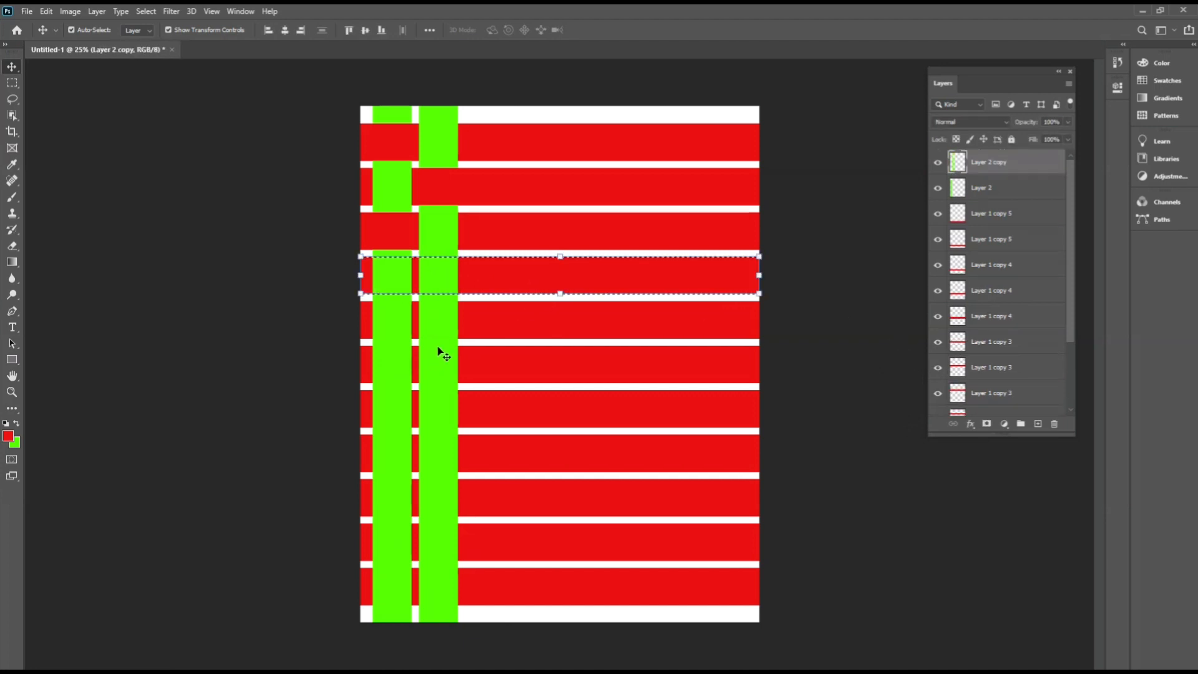
key(Delete)
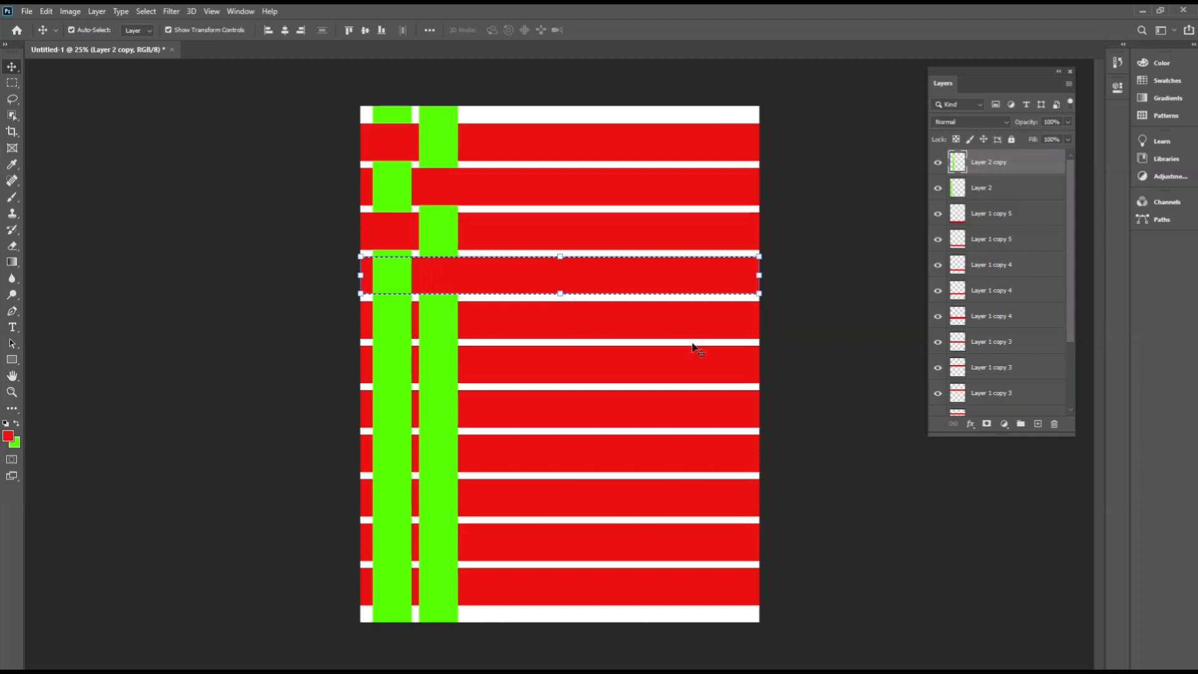
key(ctrl+d)
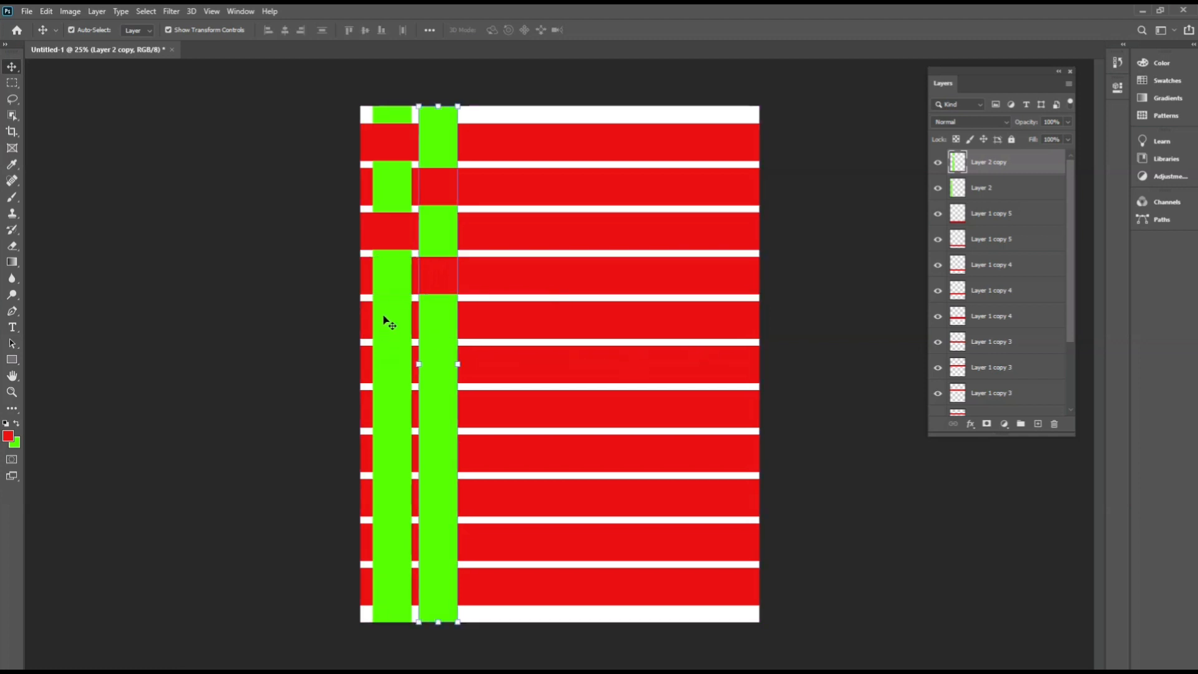
Load the fifth red strip as a selection, cut that area out of the first green column, and deselect.
click(525, 326)
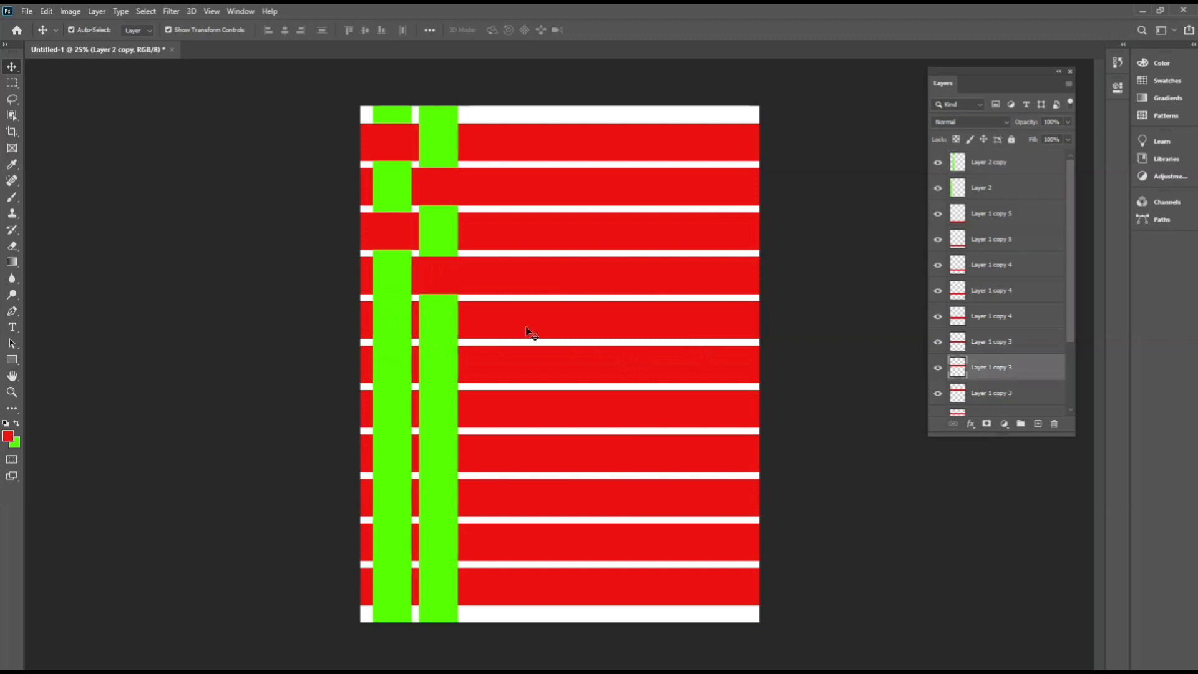
ctrl+click(957, 369)
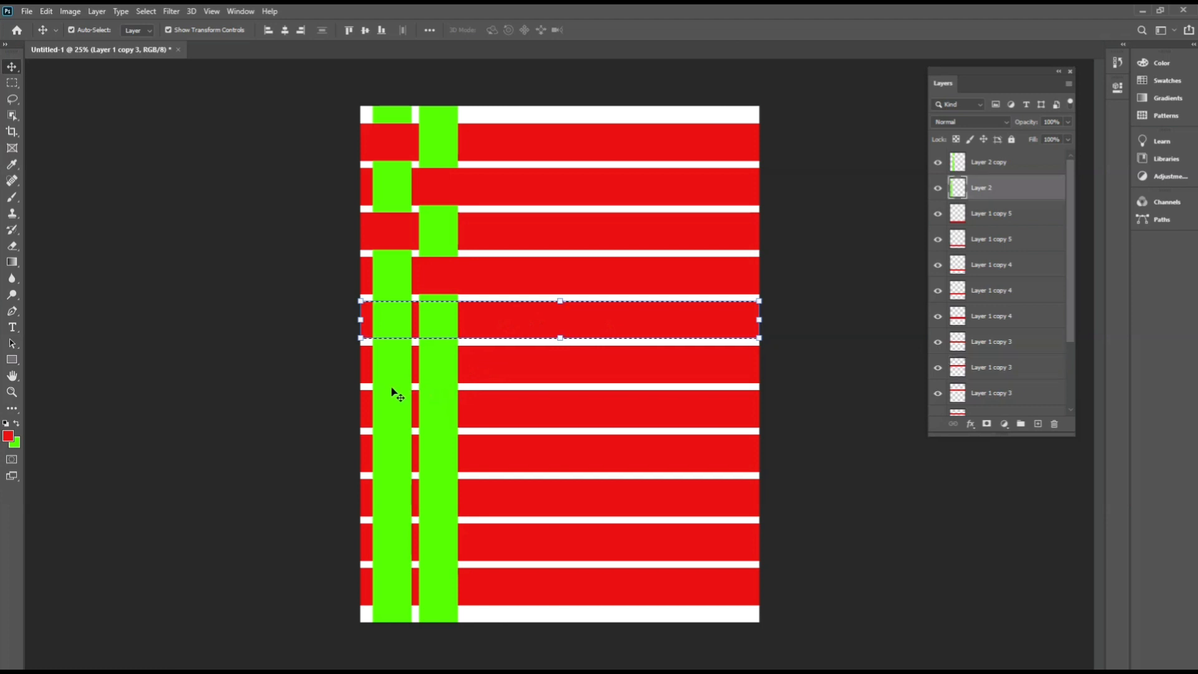
click(393, 393)
key(Delete)
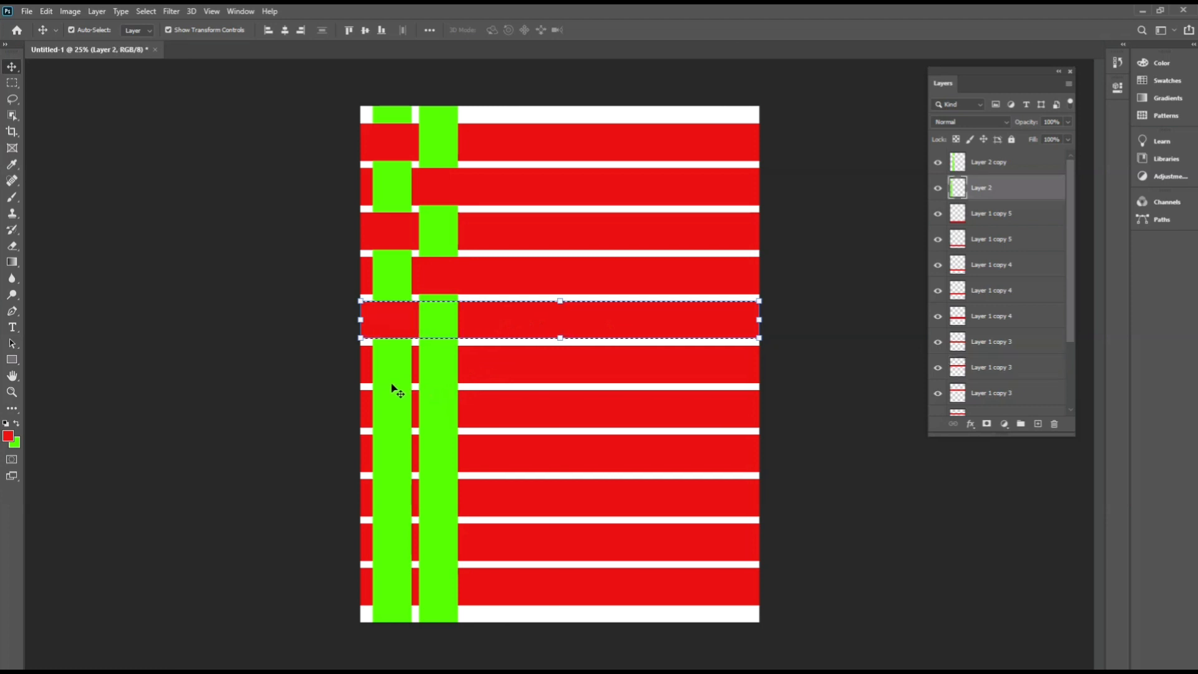
key(ctrl+d)
Load the sixth red strip as a selection, remove that area from the second green column, and deselect.
click(511, 372)
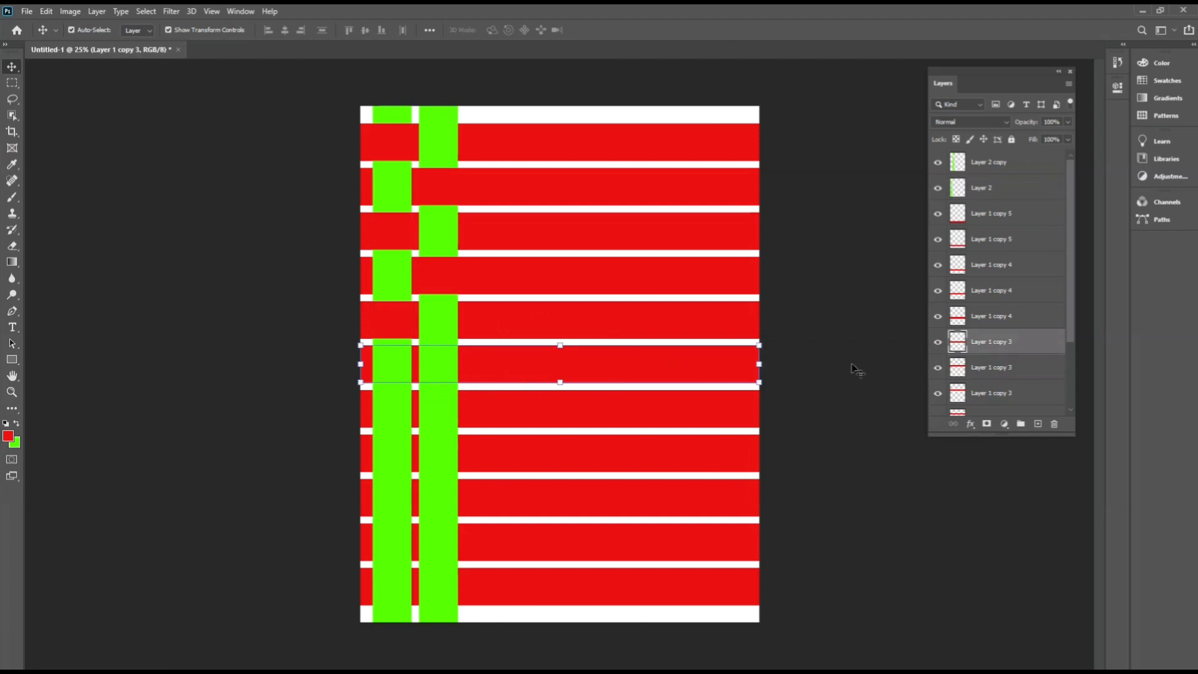
ctrl+click(963, 345)
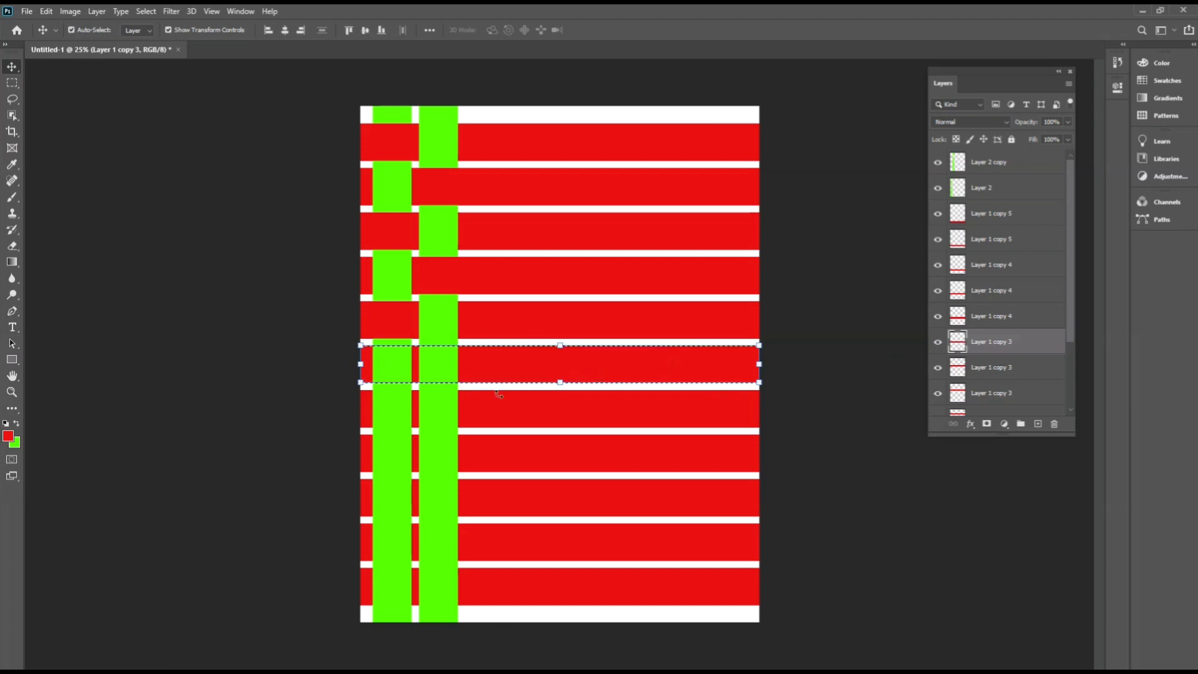
click(431, 432)
key(Delete)
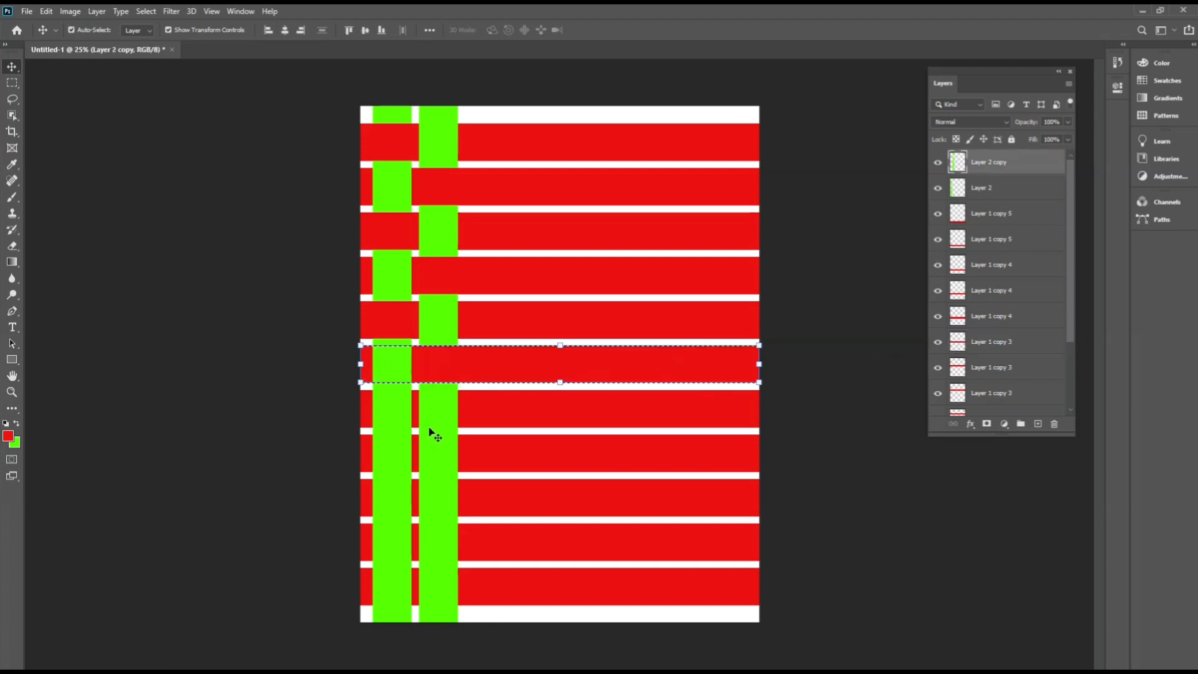
key(ctrl+d)
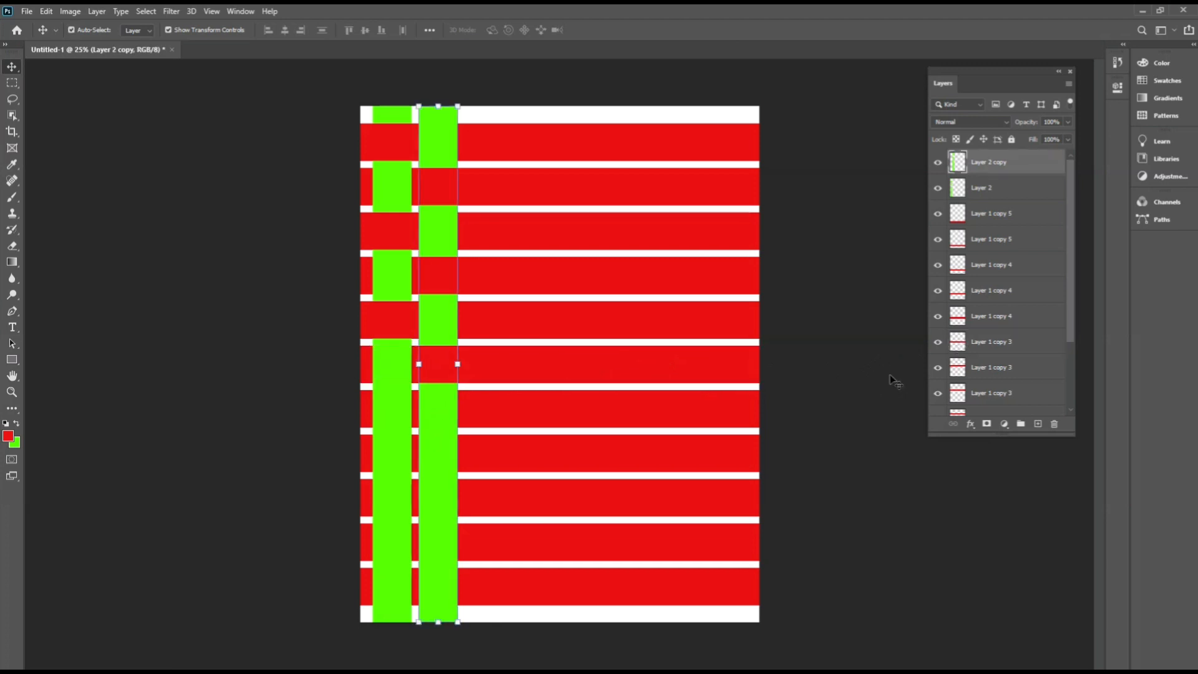
Load the seventh red strip as a selection, remove that area from the first green column, and deselect.
ctrl+click(874, 372)
click(634, 403)
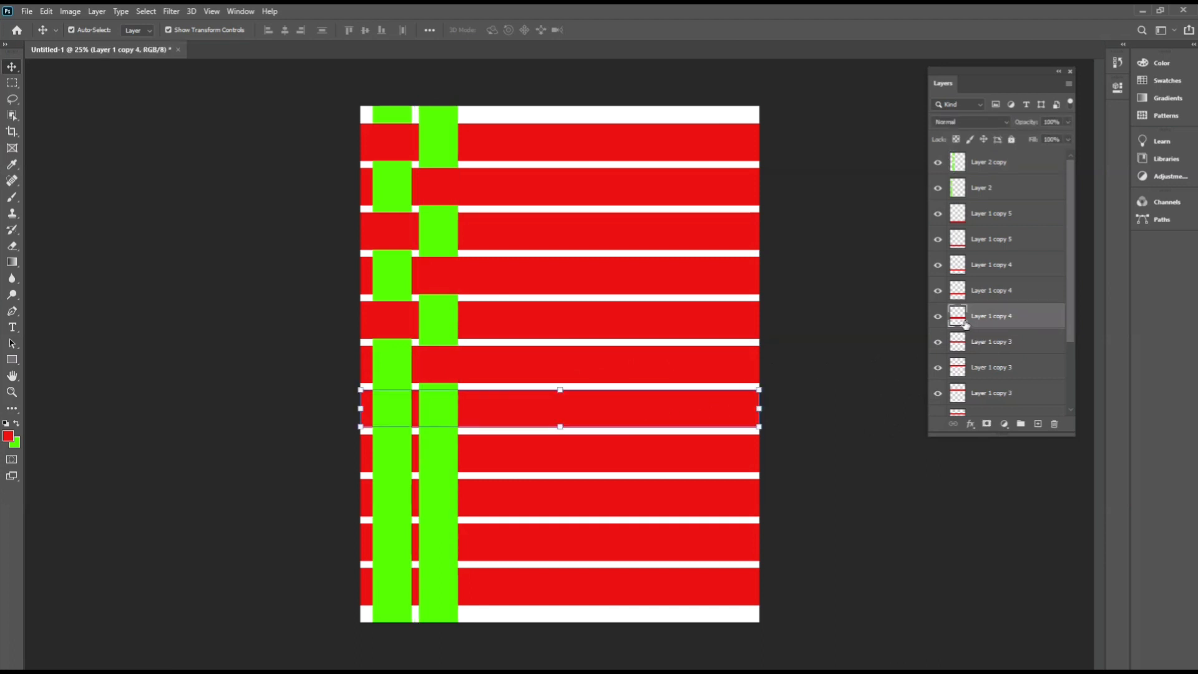
click(821, 393)
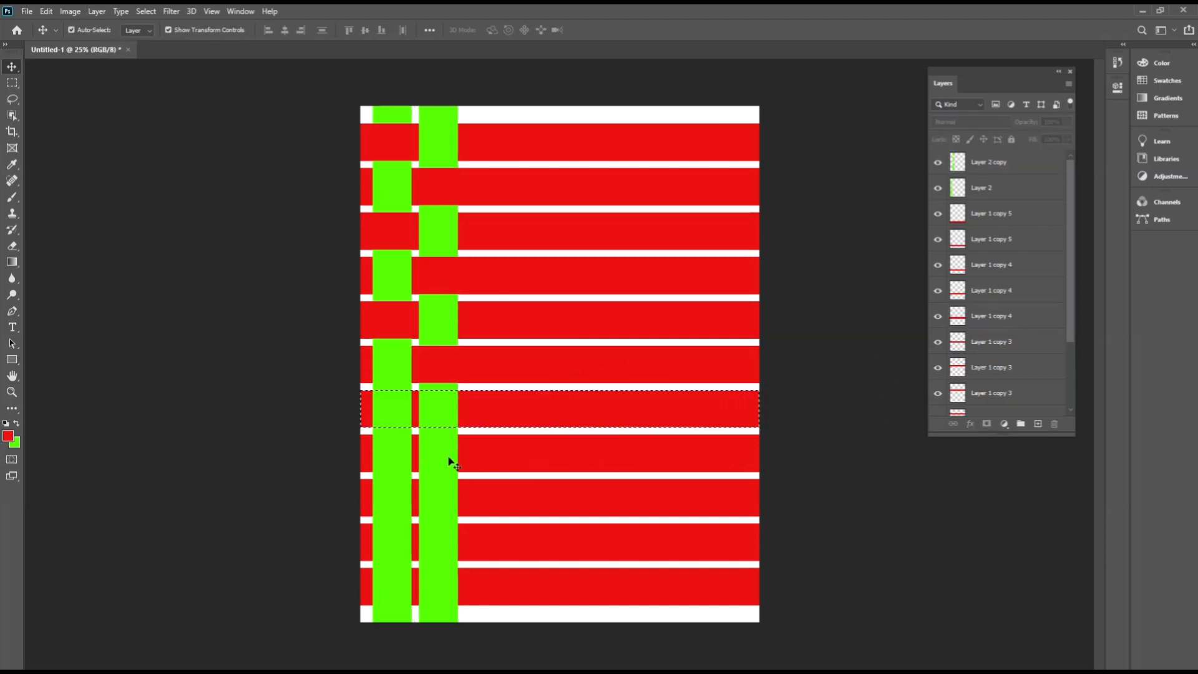
click(396, 469)
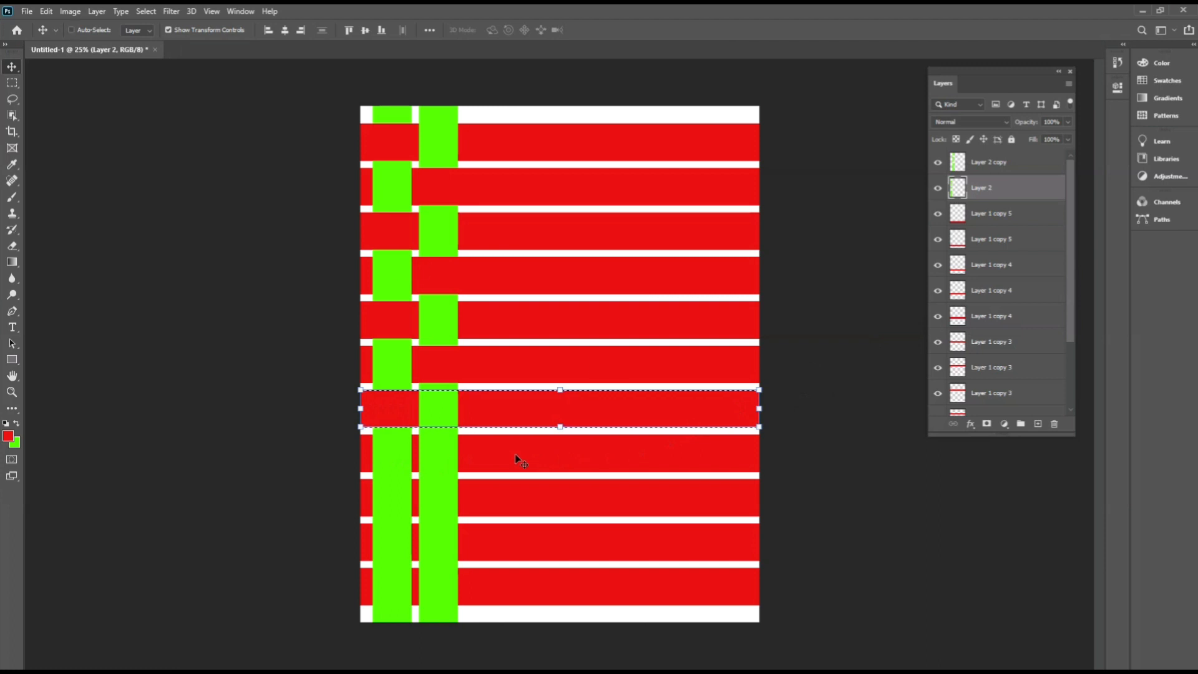
key(ctrl+d)
Load the eighth red strip as a selection, delete its area from the second green column, and deselect.
click(517, 453)
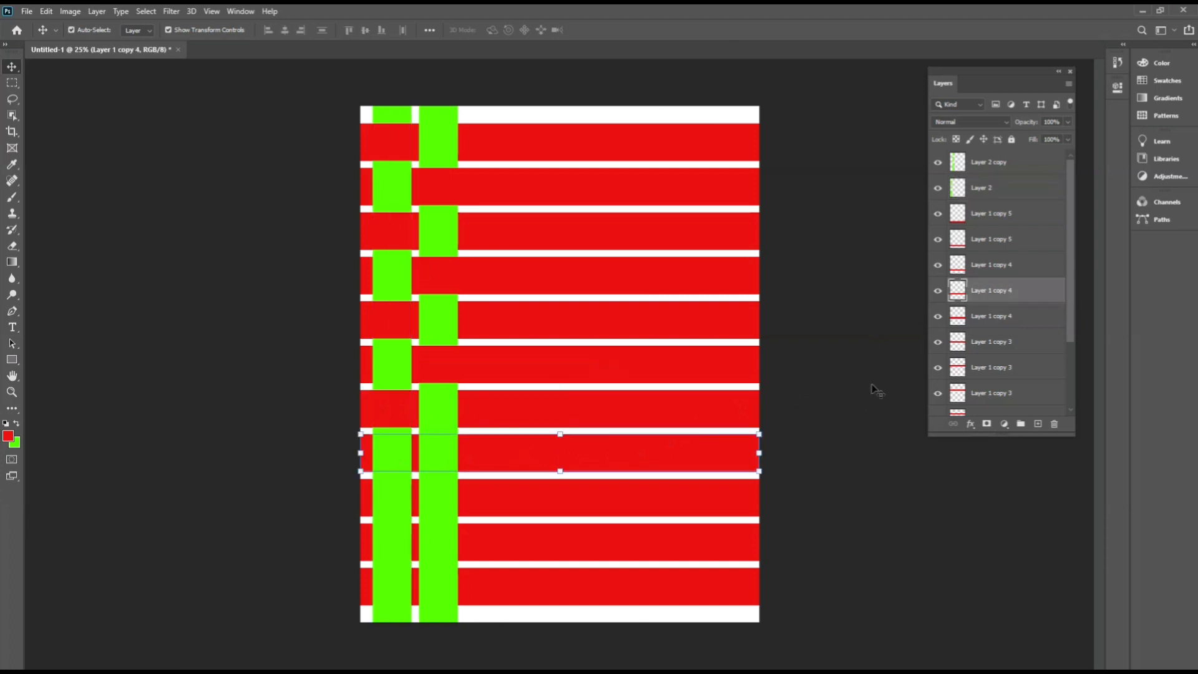
ctrl+click(955, 290)
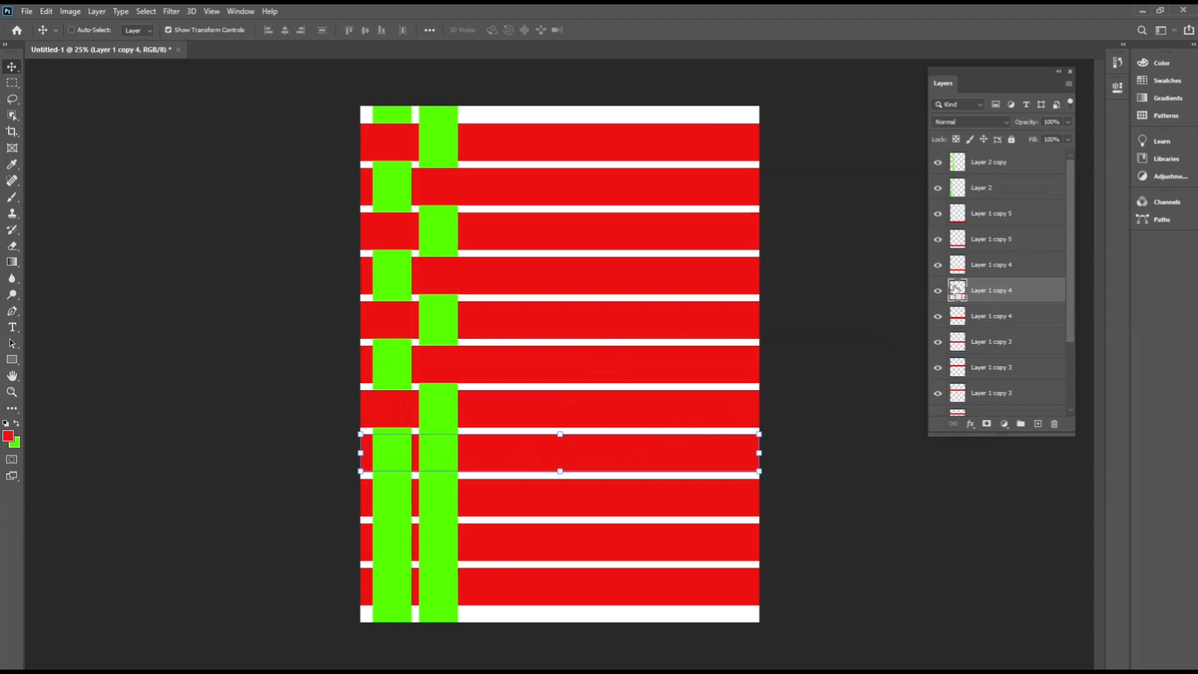
click(824, 334)
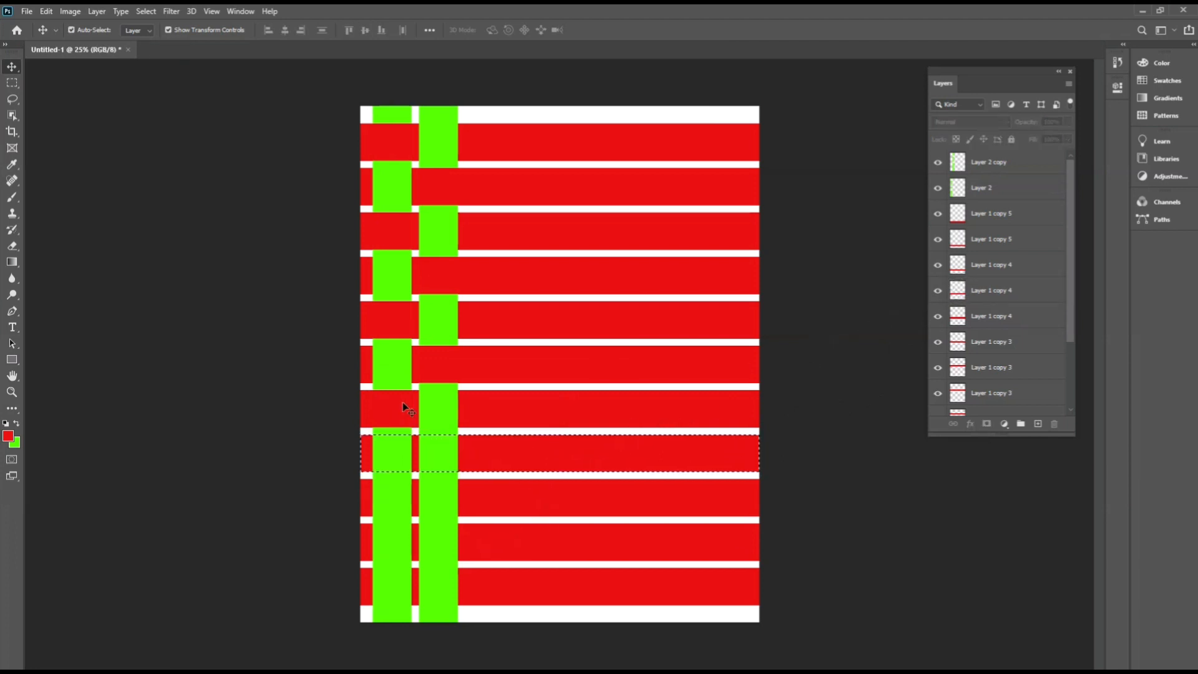
click(445, 508)
key(Delete)
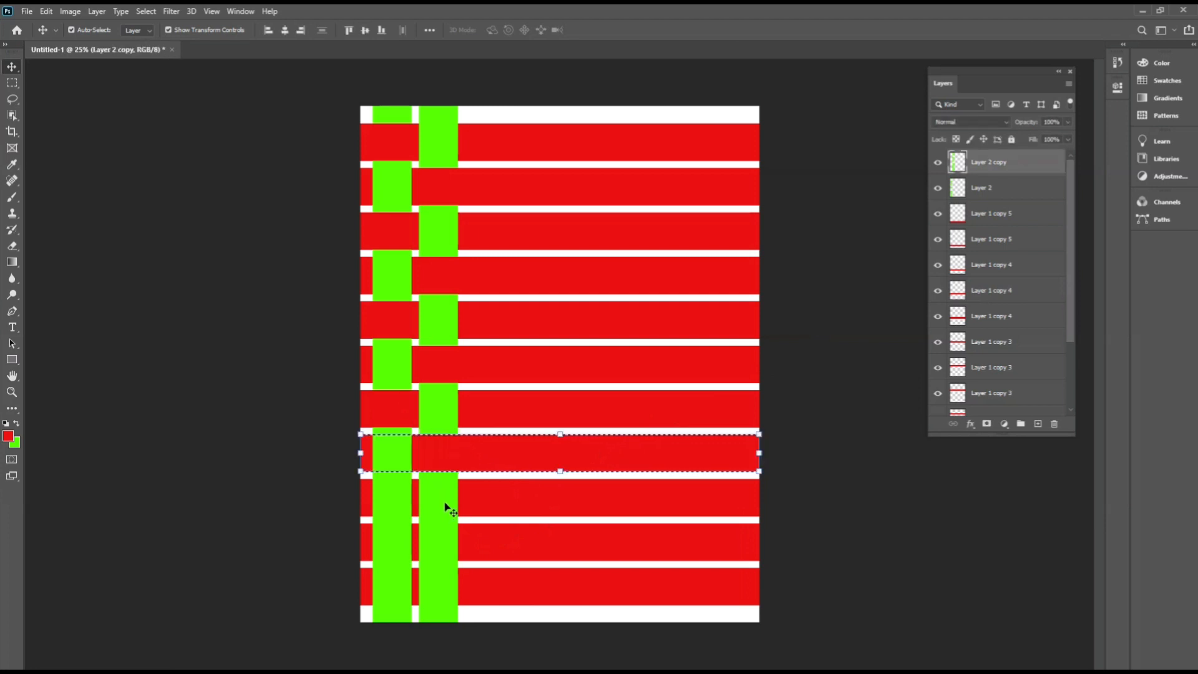
key(ctrl+d)
click(829, 350)
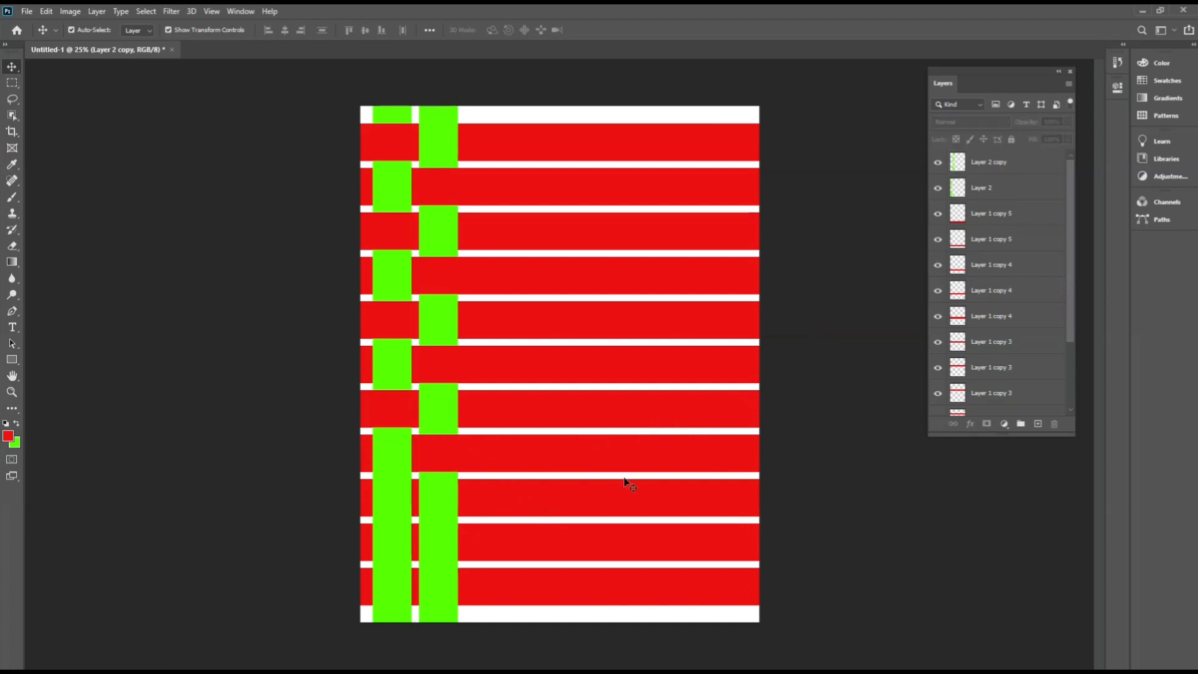
Load the ninth red strip as a selection, delete its area from the first green column, and deselect.
click(554, 500)
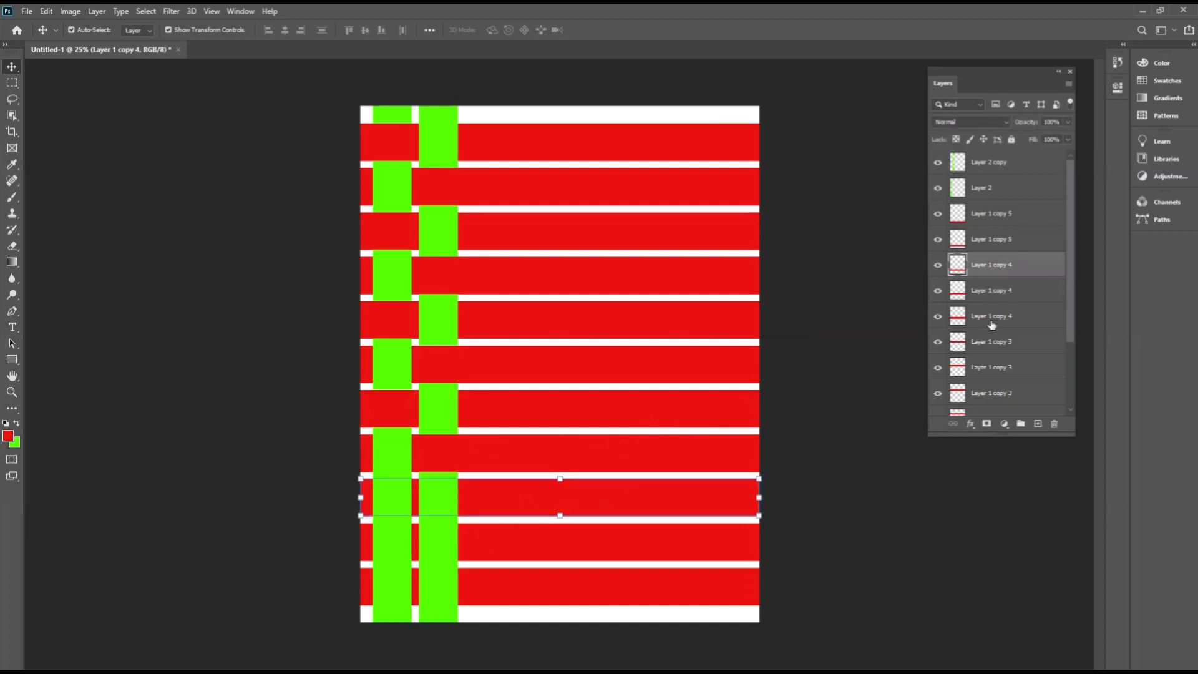
ctrl+click(955, 269)
click(830, 316)
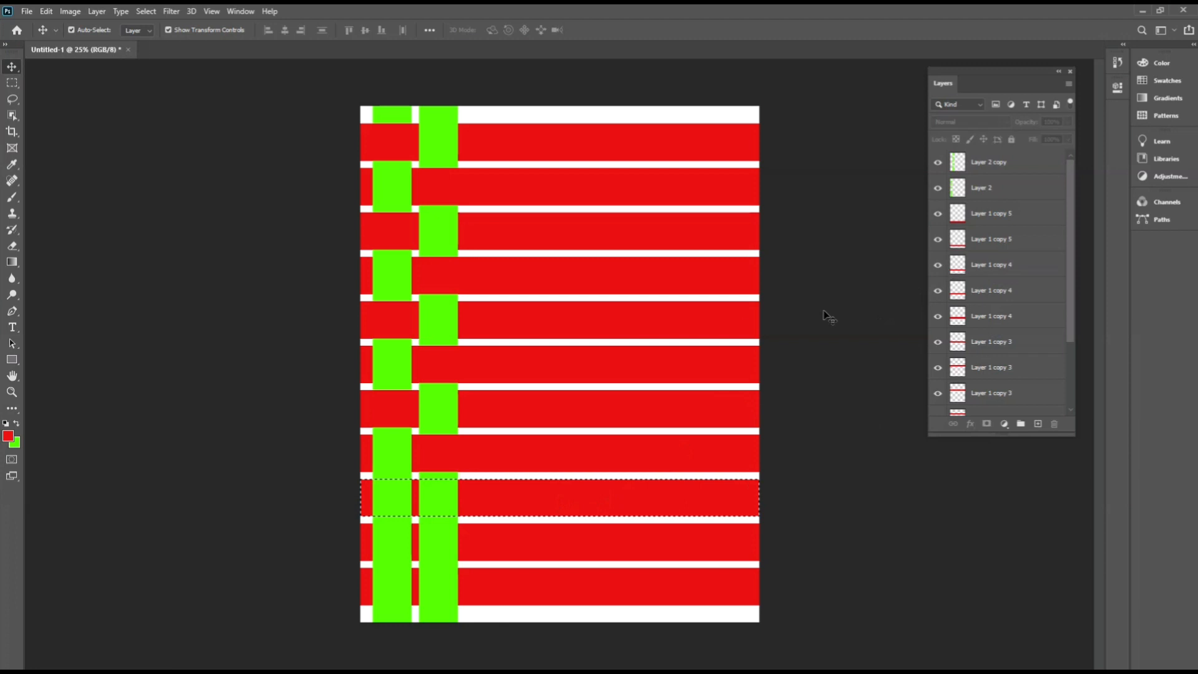
click(387, 554)
key(Delete)
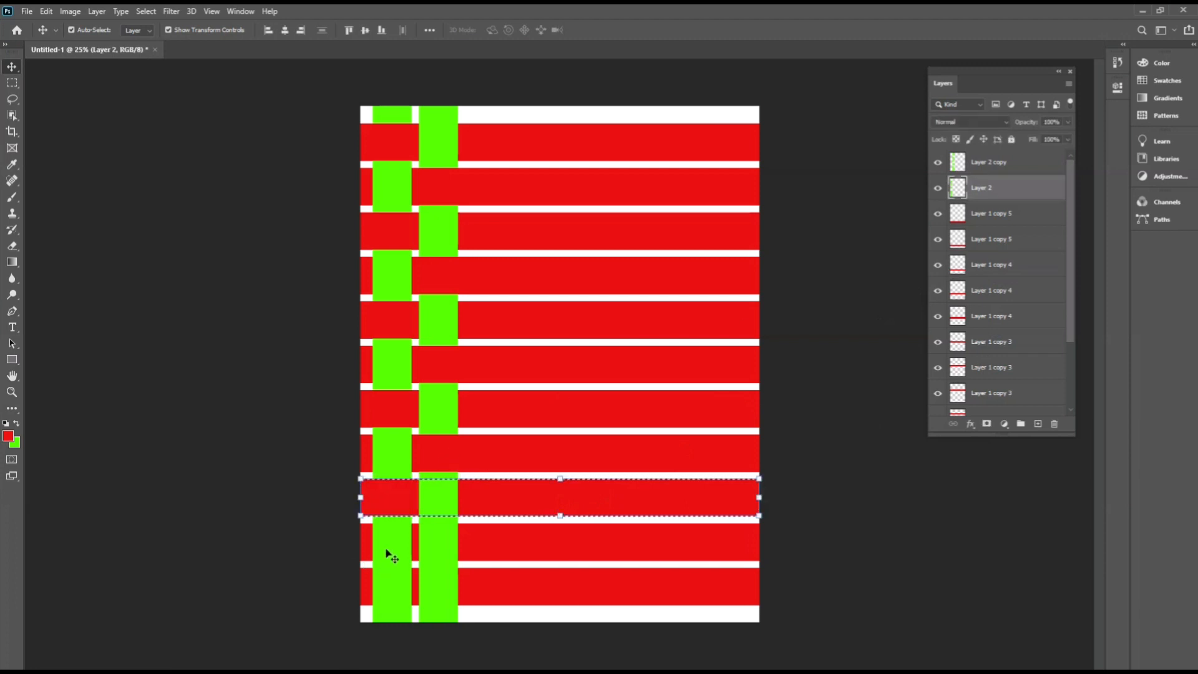
key(ctrl+d)
Load the tenth red strip as a selection, delete its area from the second green column, and deselect.
click(518, 545)
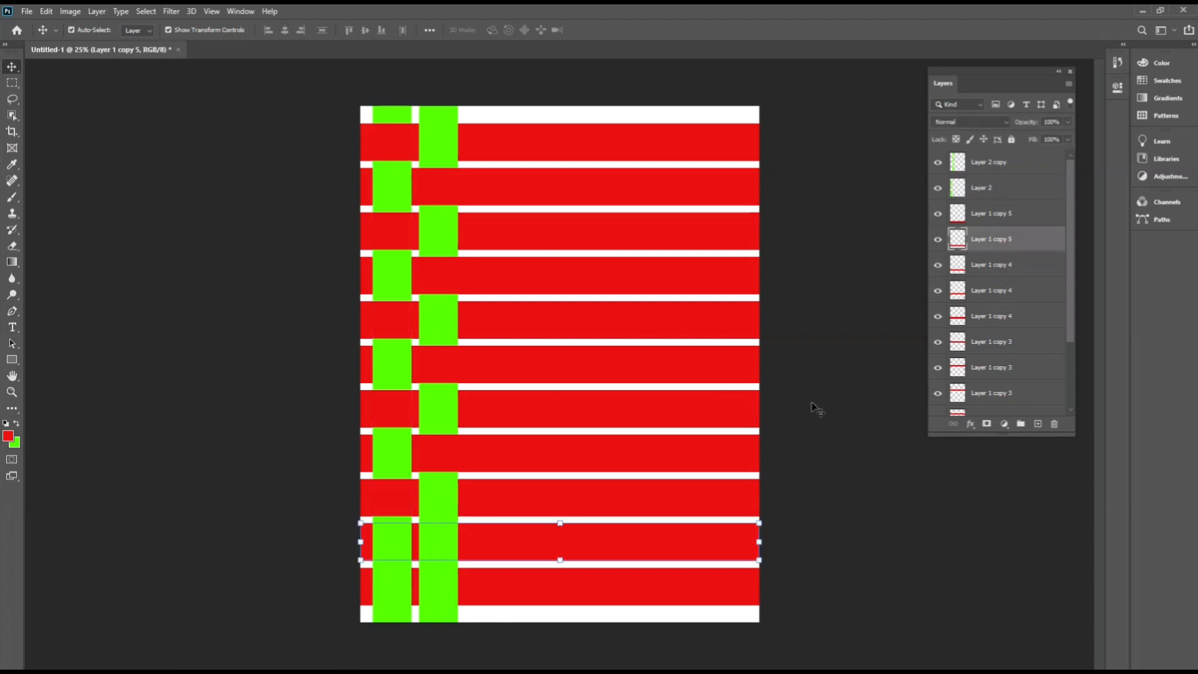
ctrl+click(954, 237)
click(437, 606)
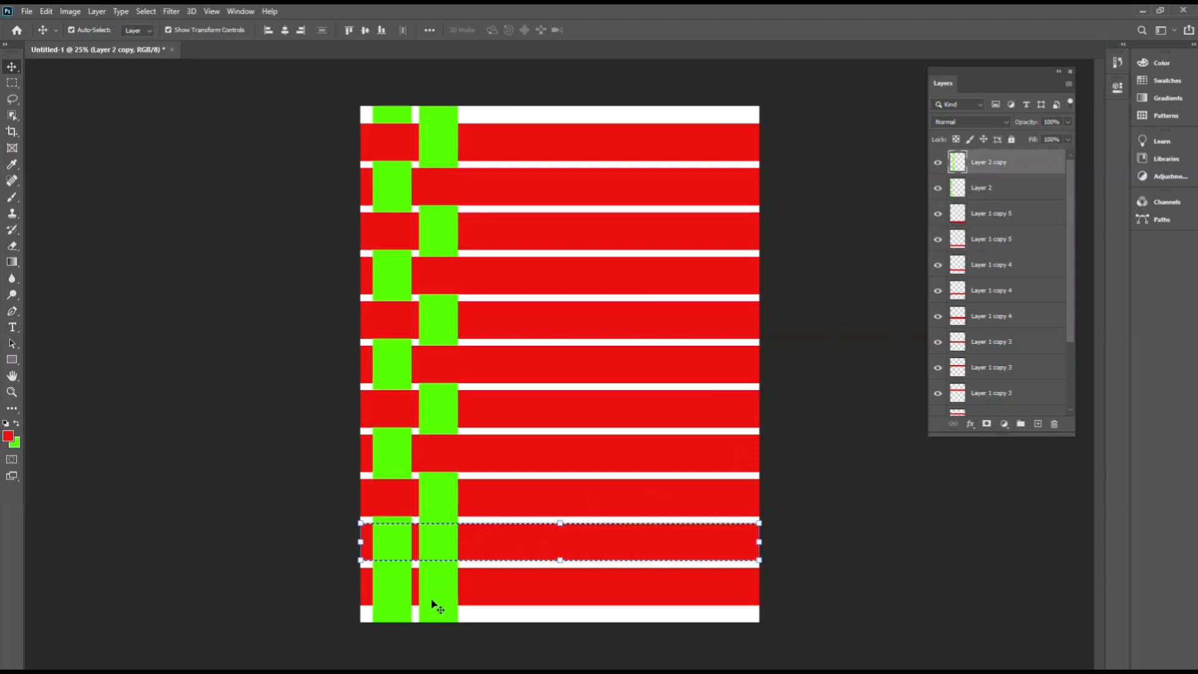
key(Delete)
key(ctrl+d)
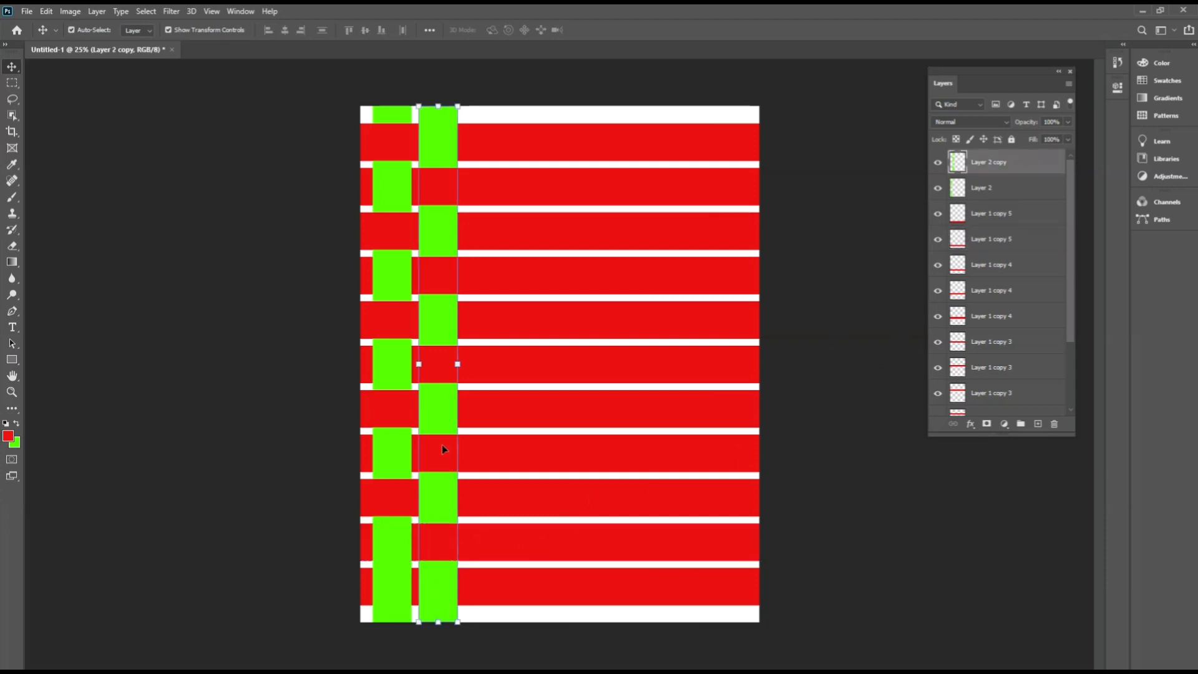
click(324, 228)
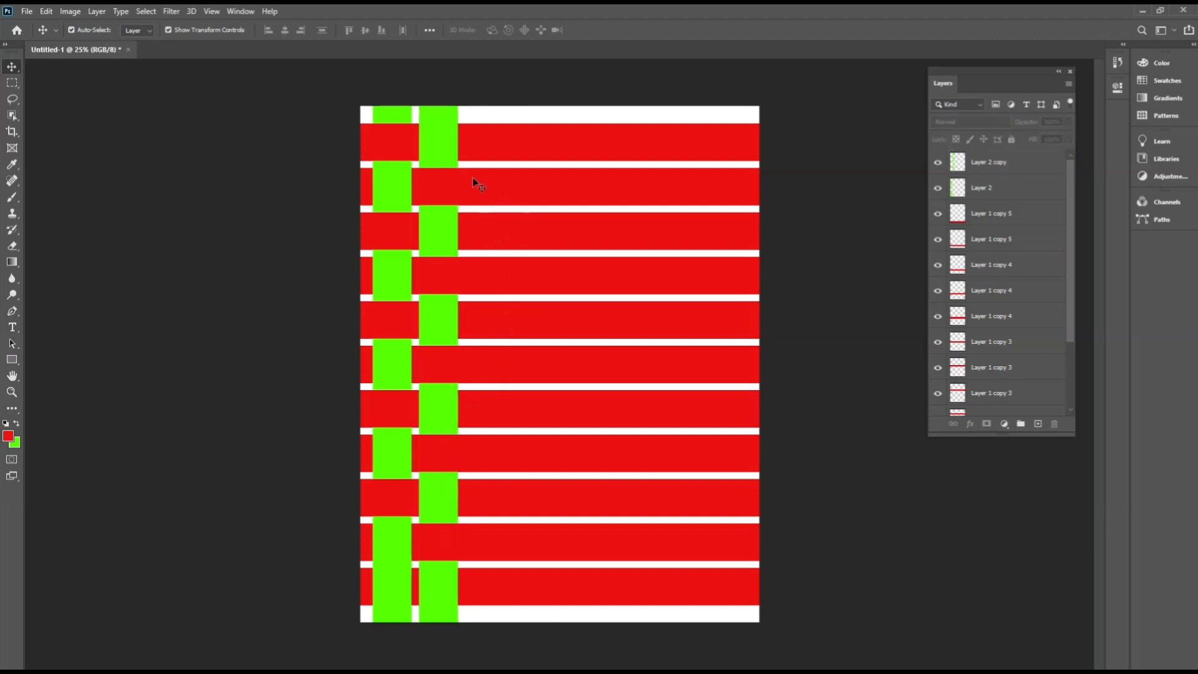
Select both green column layers and duplicate the pair to the right, then undo the duplicate.
click(395, 192)
shift+click(449, 119)
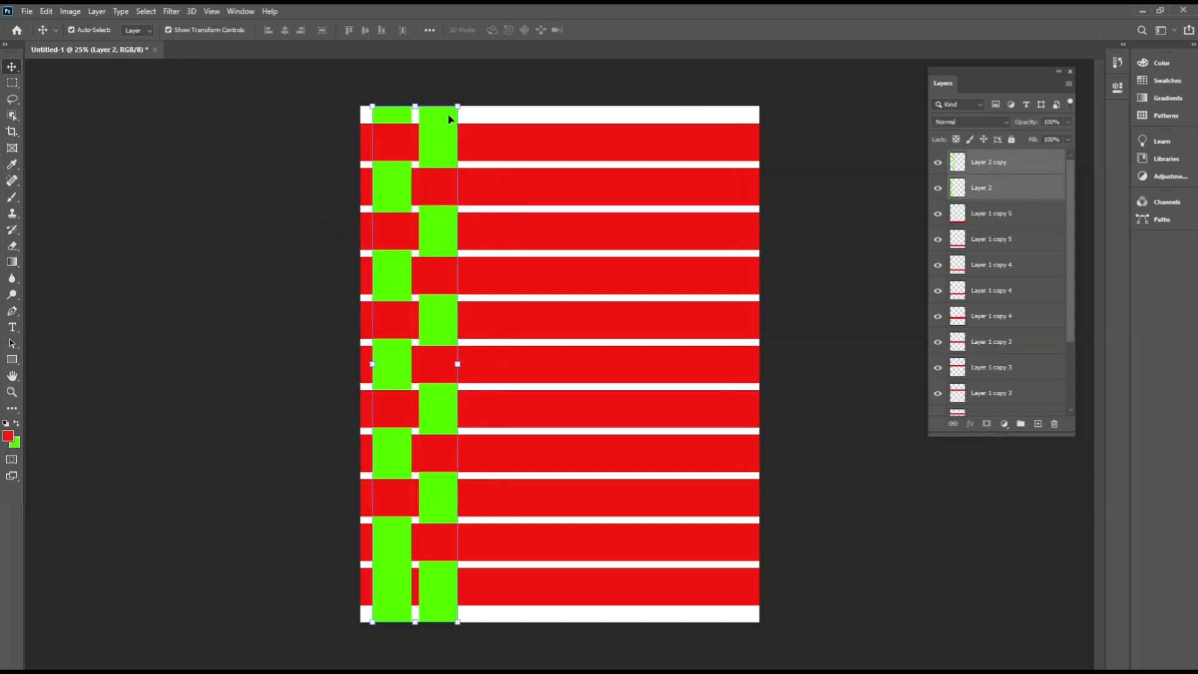
click(421, 88)
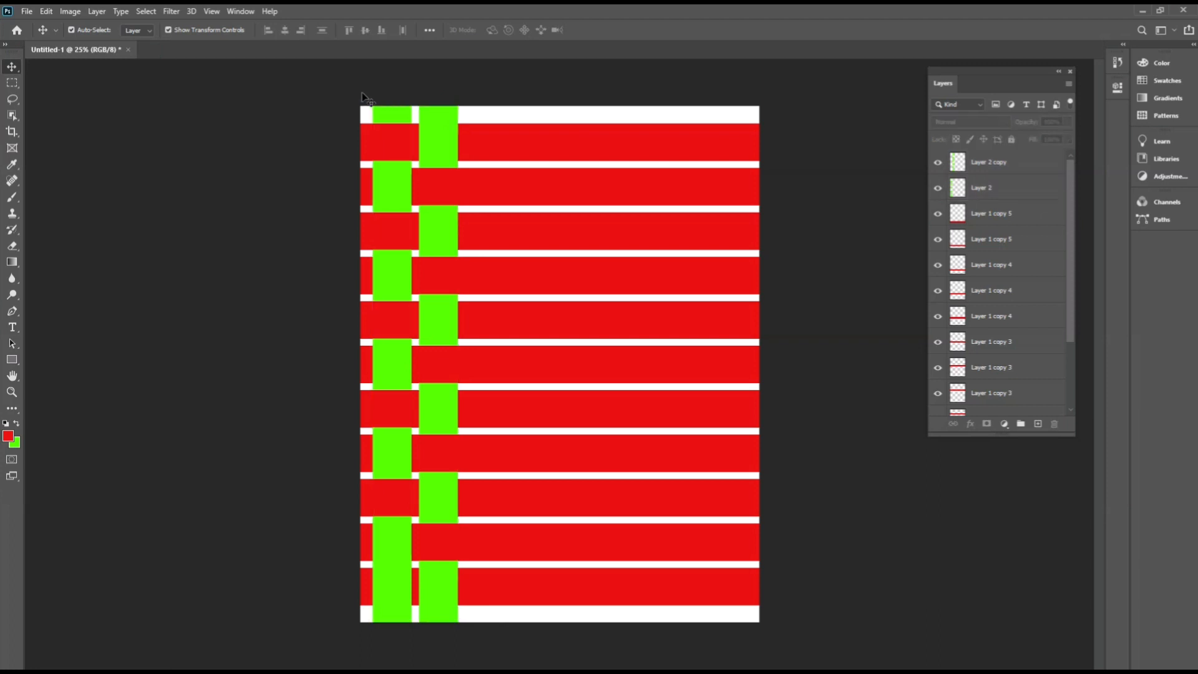
drag(346, 90, 508, 120)
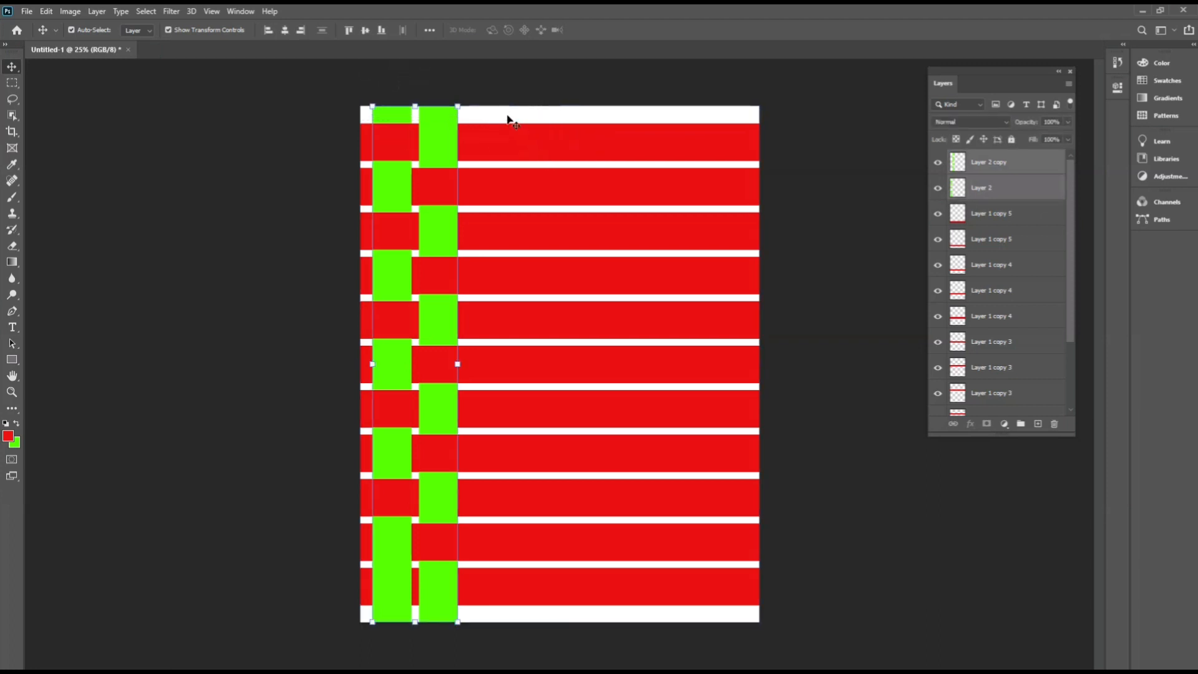
click(493, 81)
click(386, 117)
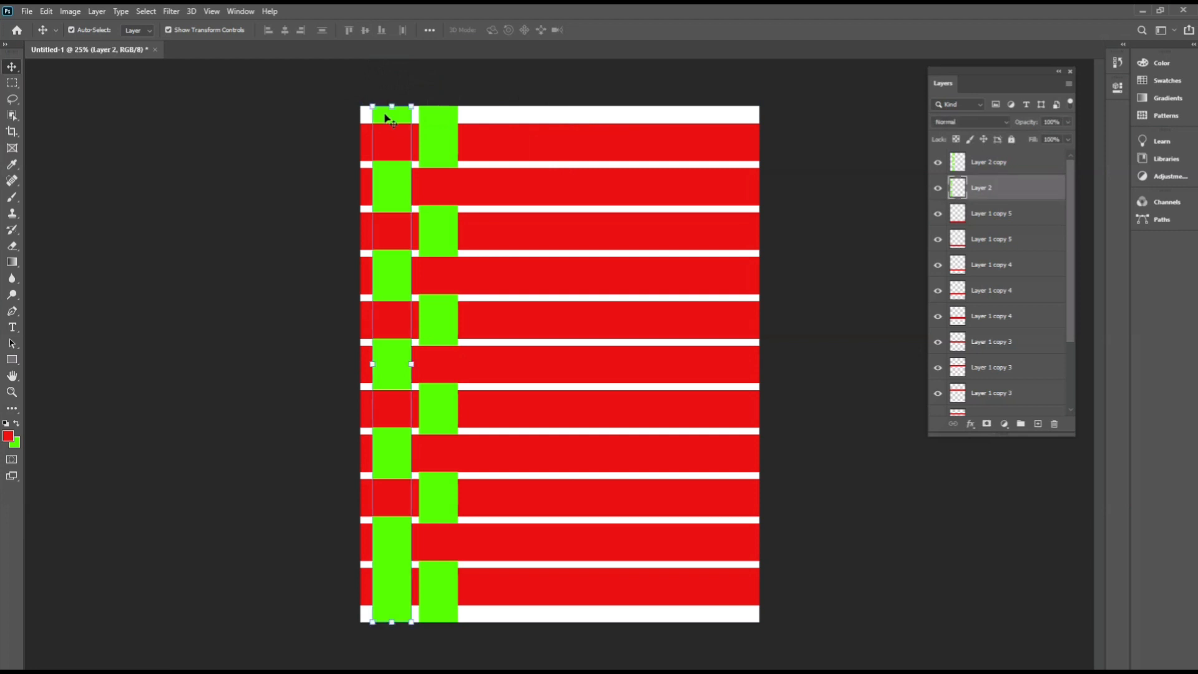
shift+click(442, 121)
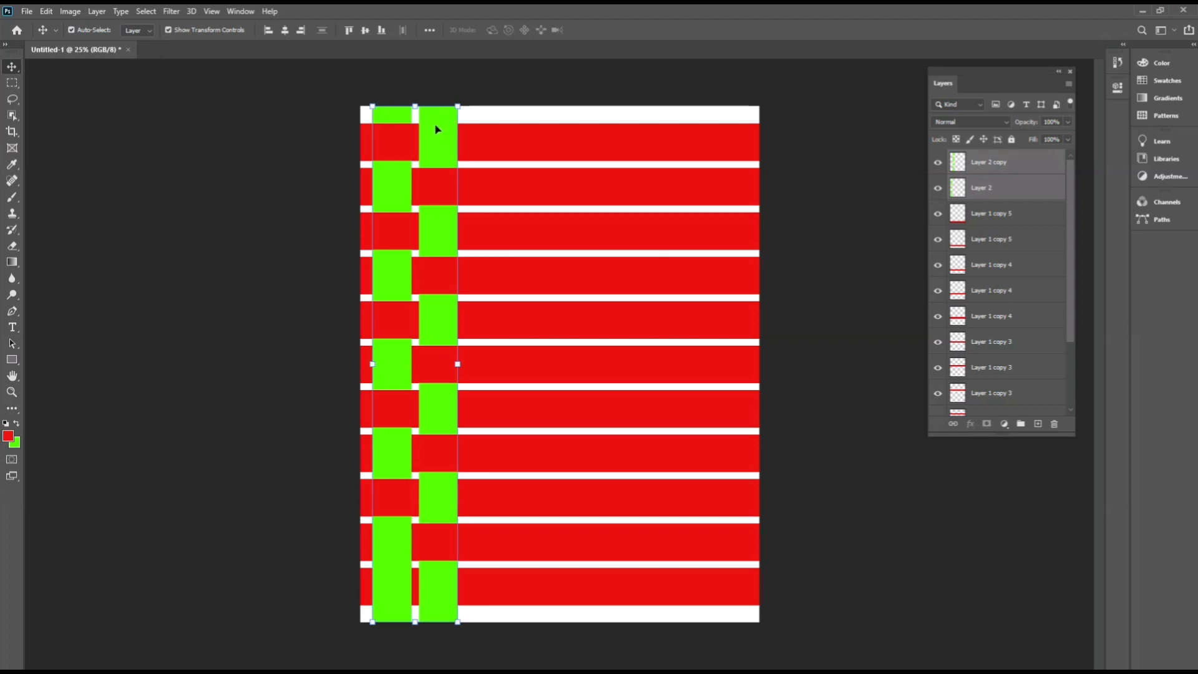
drag(437, 129, 527, 136)
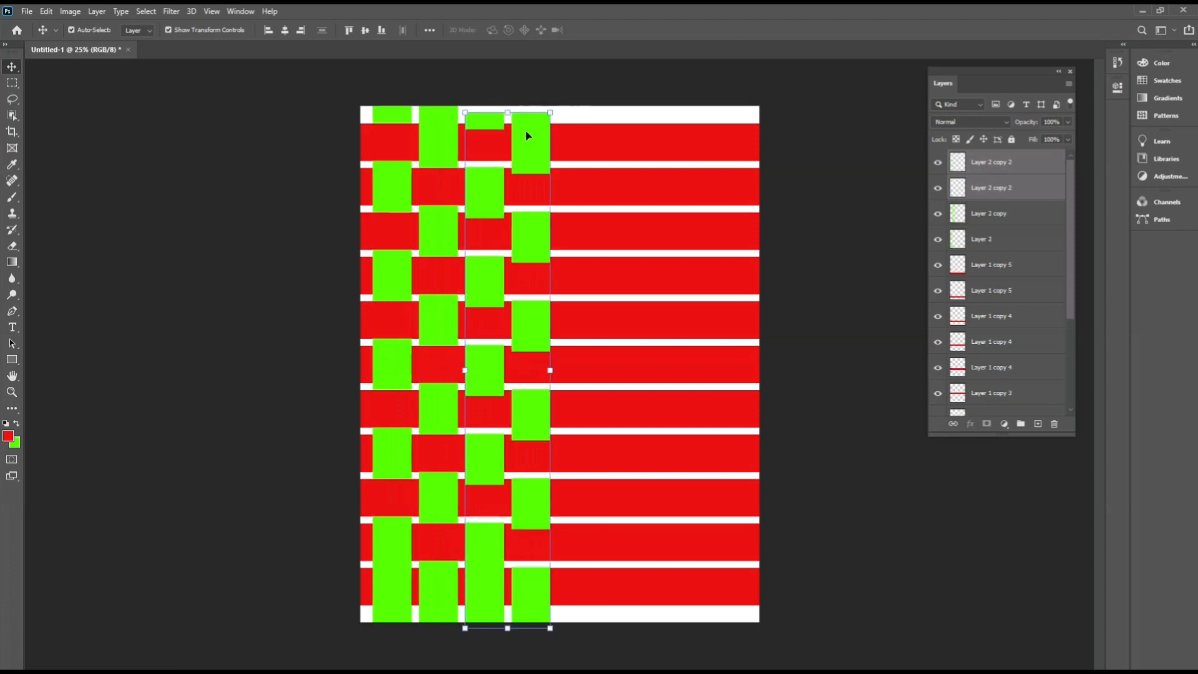
key(ctrl+z)
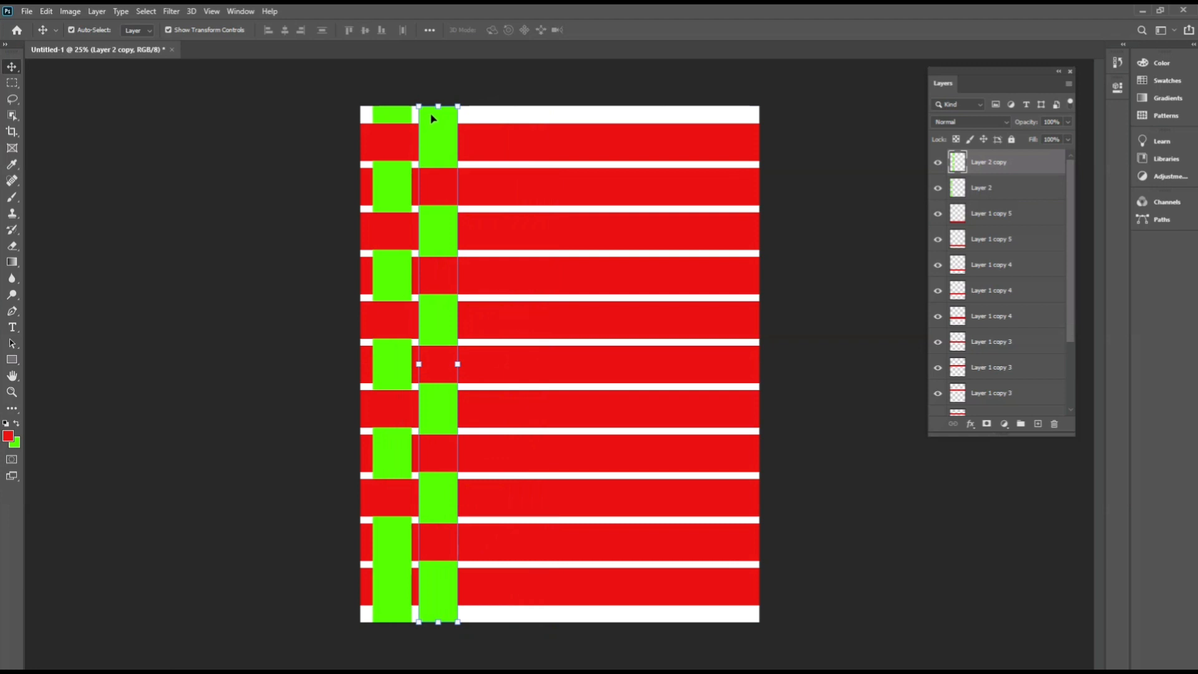
Select the two green column layers and duplicate the pair repeatedly across the page to the right edge.
shift+click(396, 118)
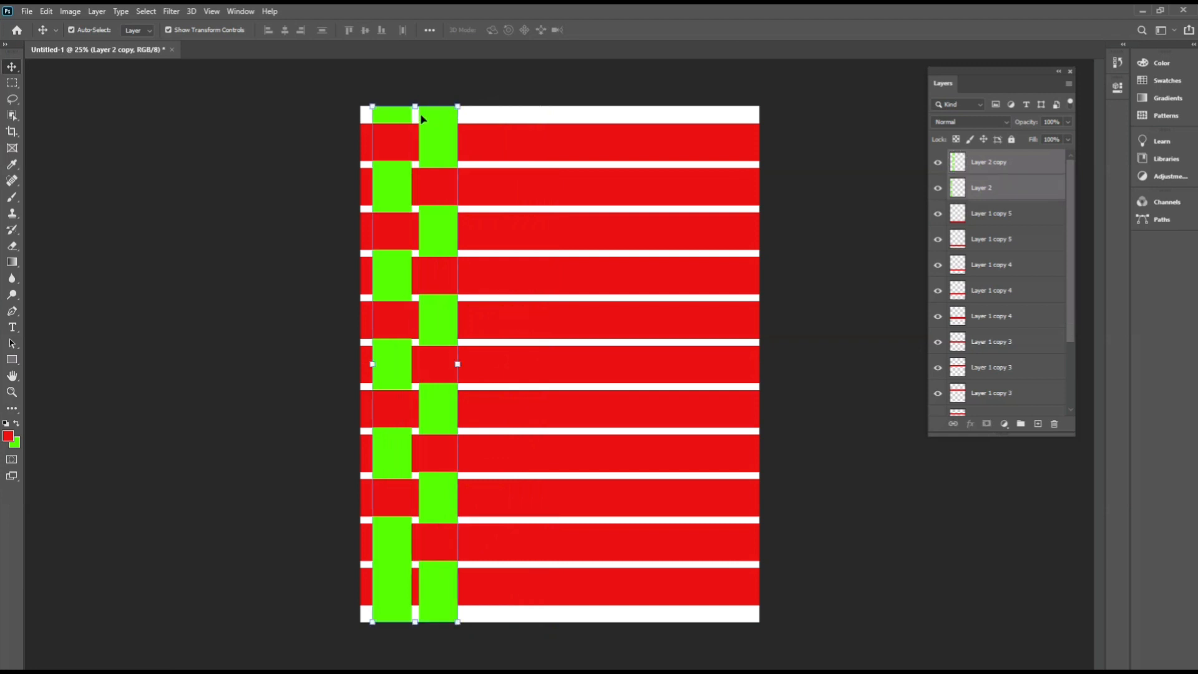
drag(430, 118, 735, 130)
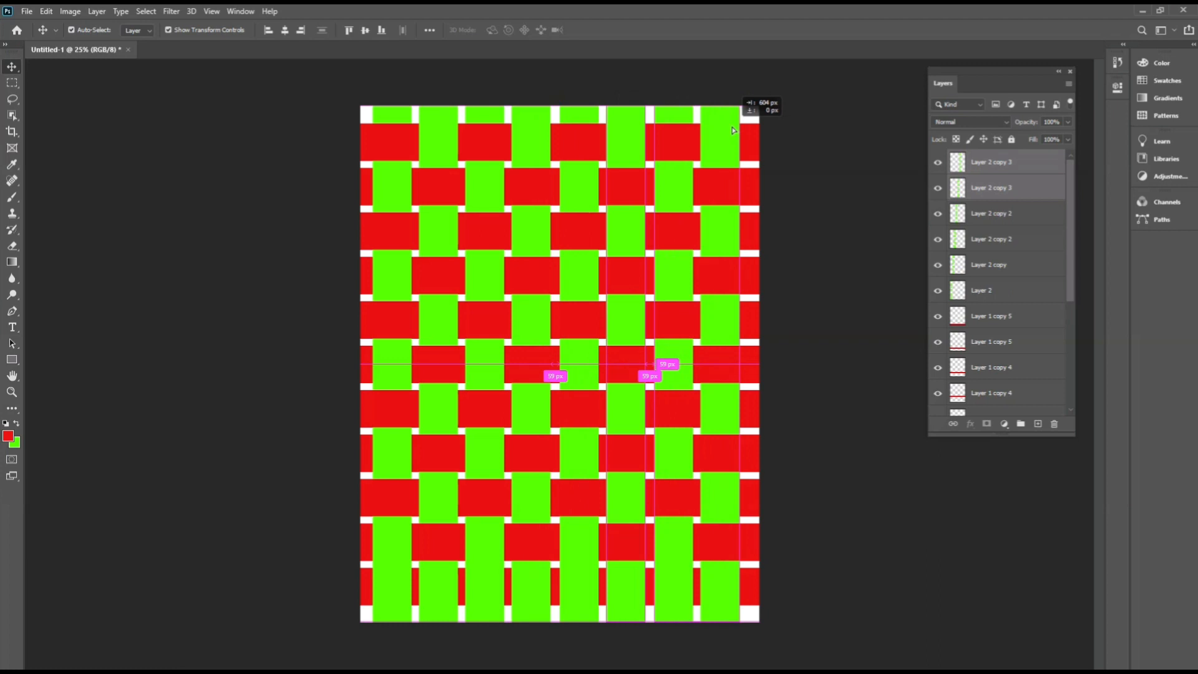
drag(733, 130, 734, 126)
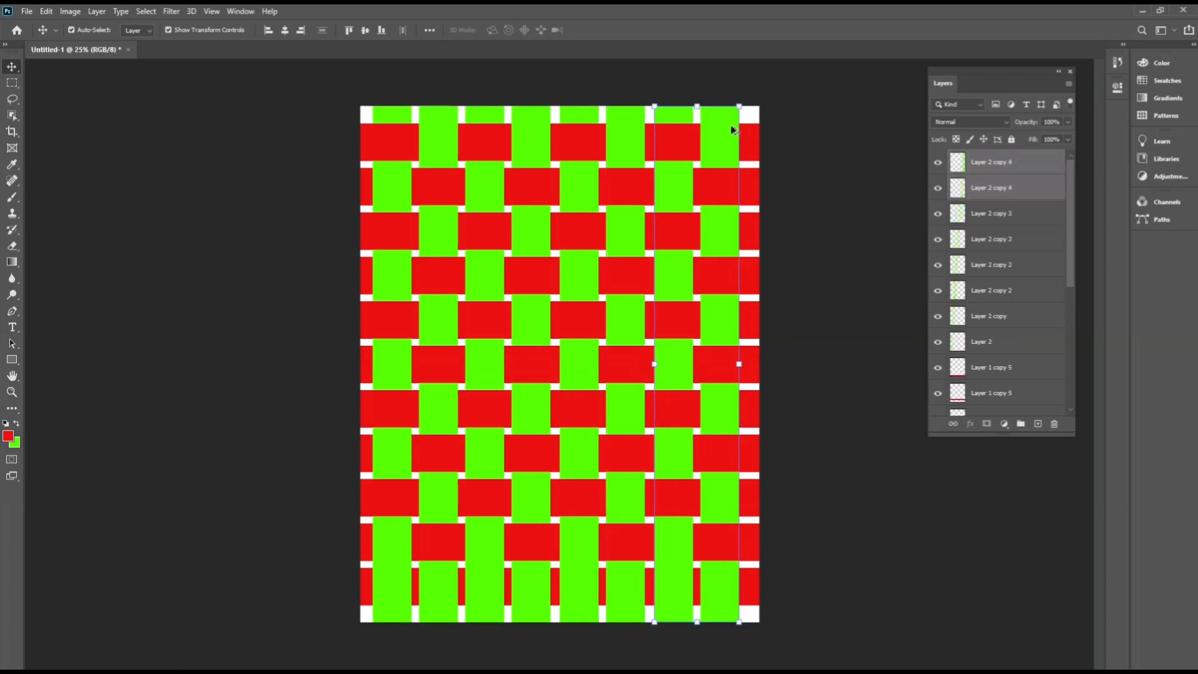
click(827, 127)
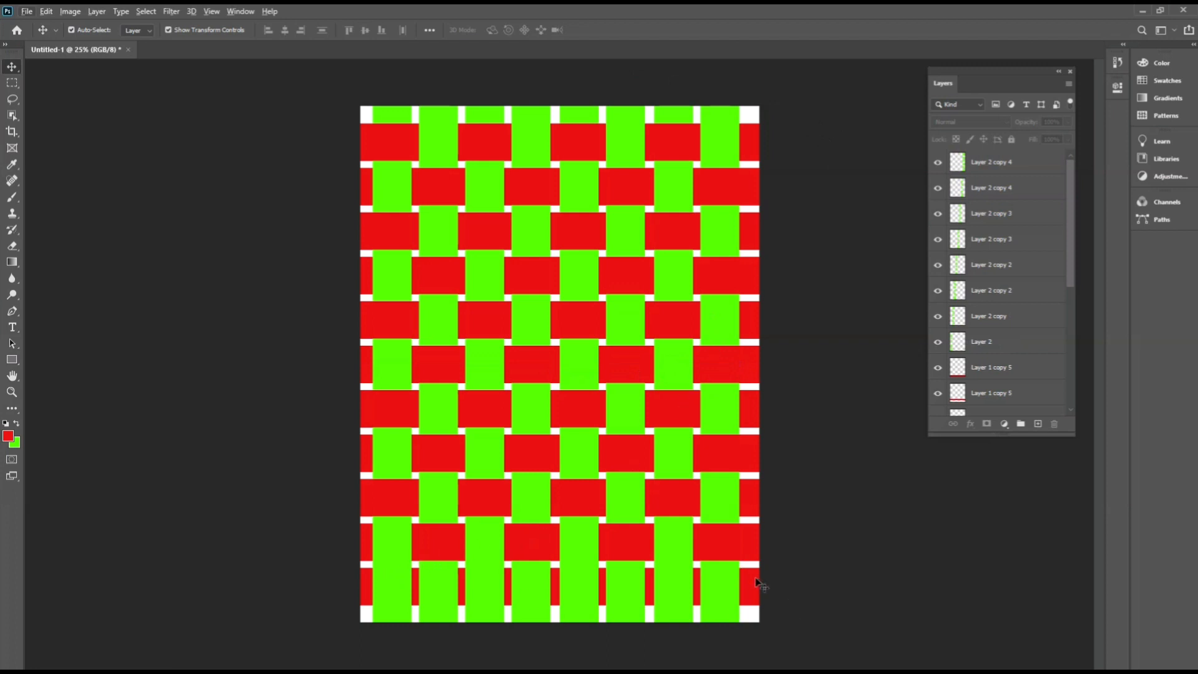
Move the bottom red strip up onto the strip above it.
drag(755, 577, 755, 539)
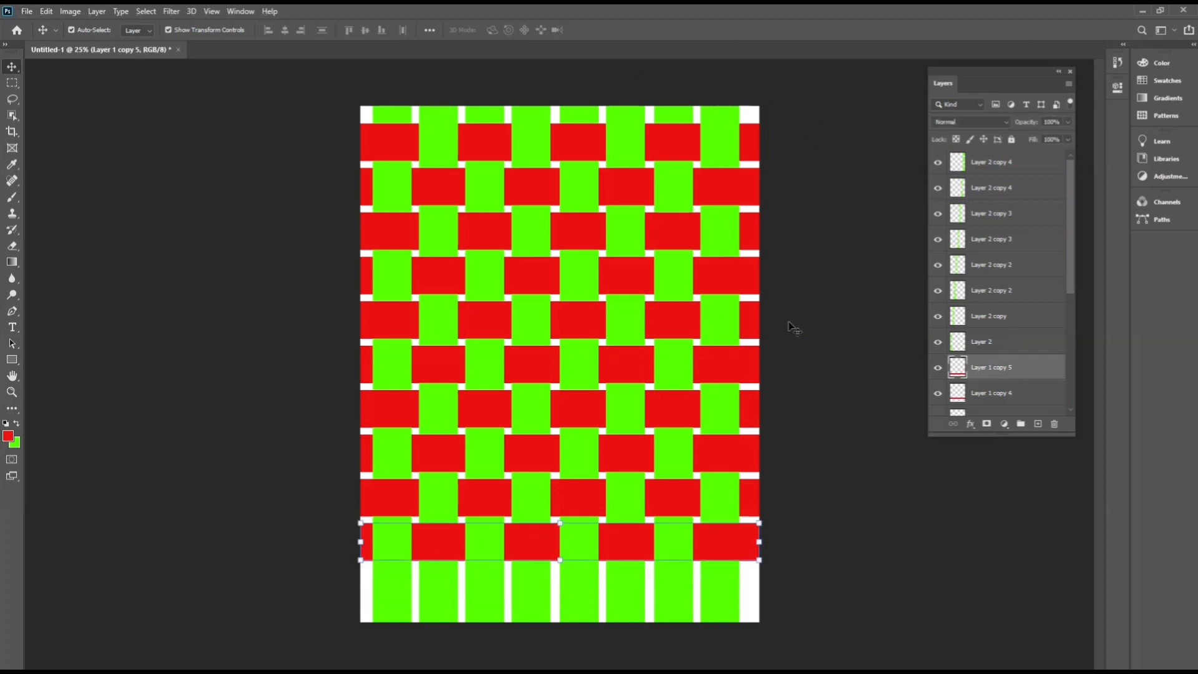
click(817, 304)
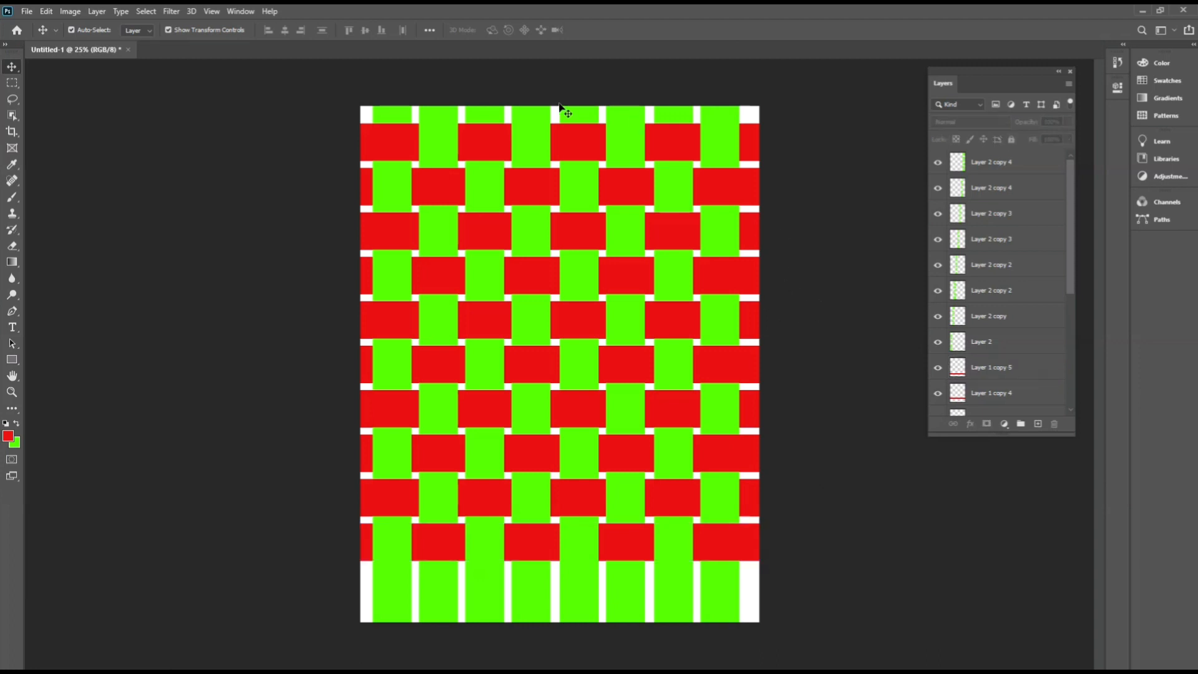
Load the second green column layer as a selection.
click(439, 134)
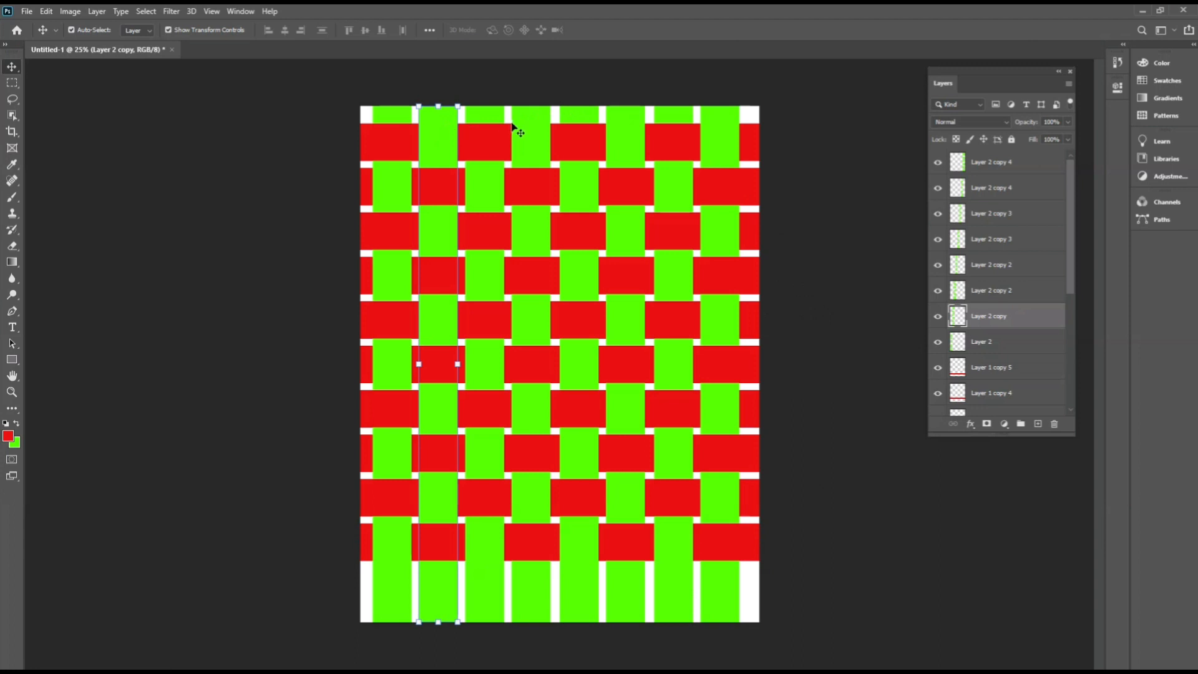
click(542, 129)
click(717, 78)
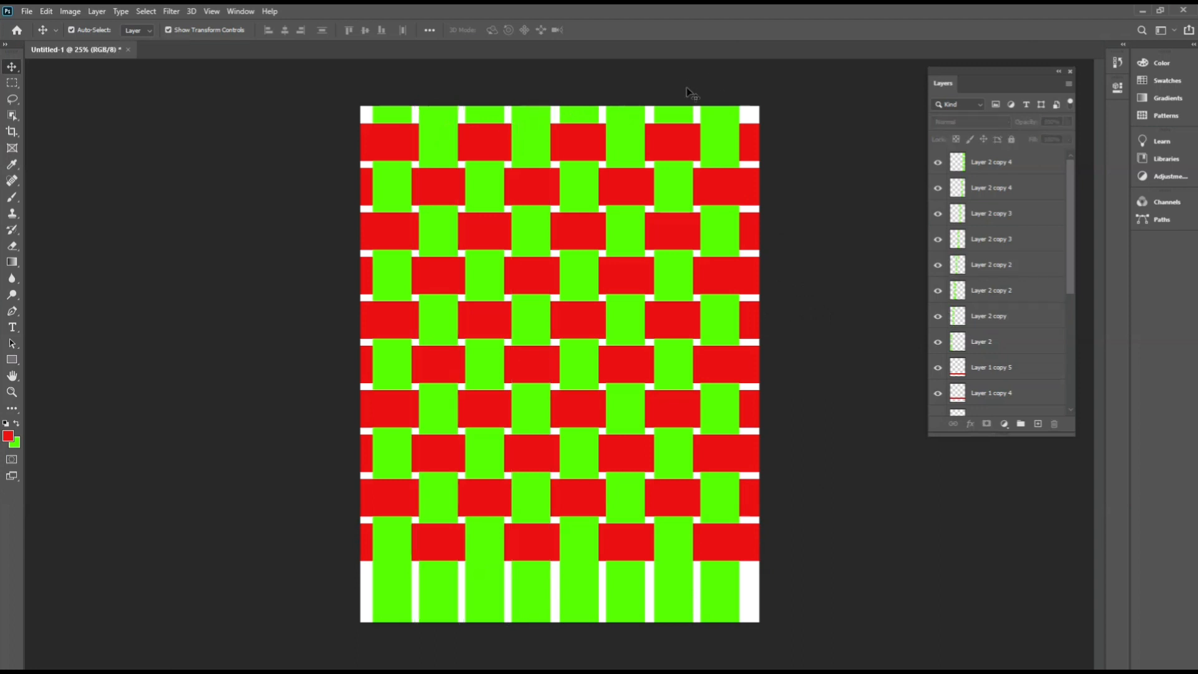
click(435, 131)
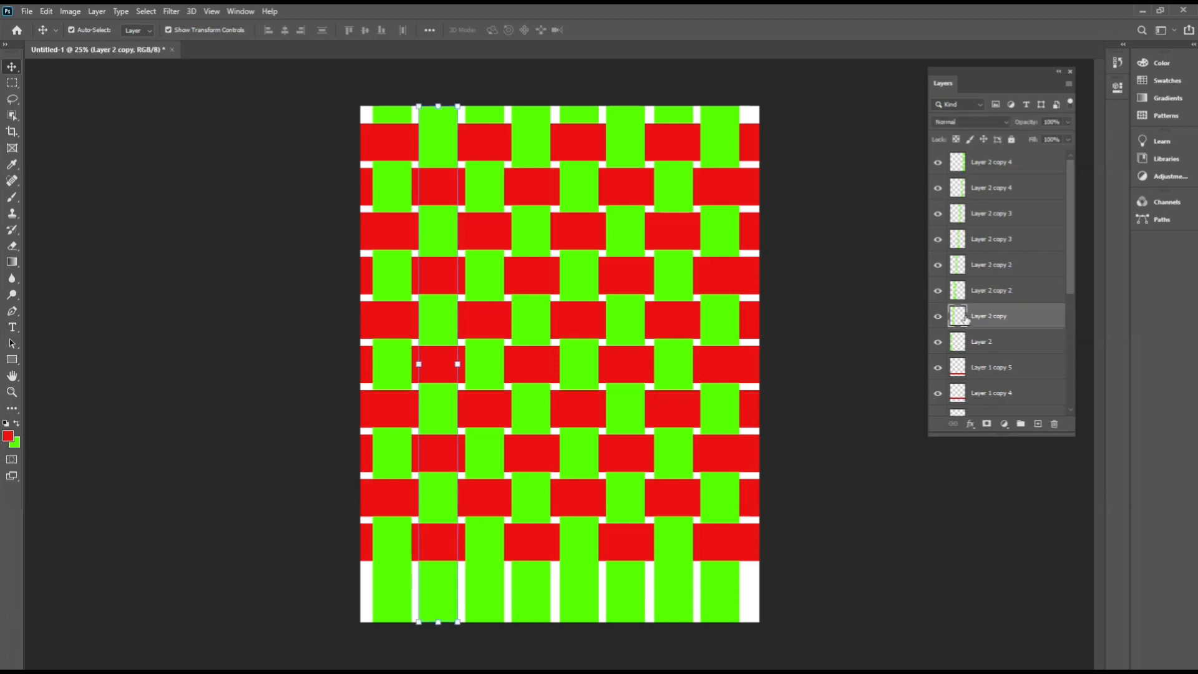
key(ctrl)
ctrl+click(958, 317)
click(815, 248)
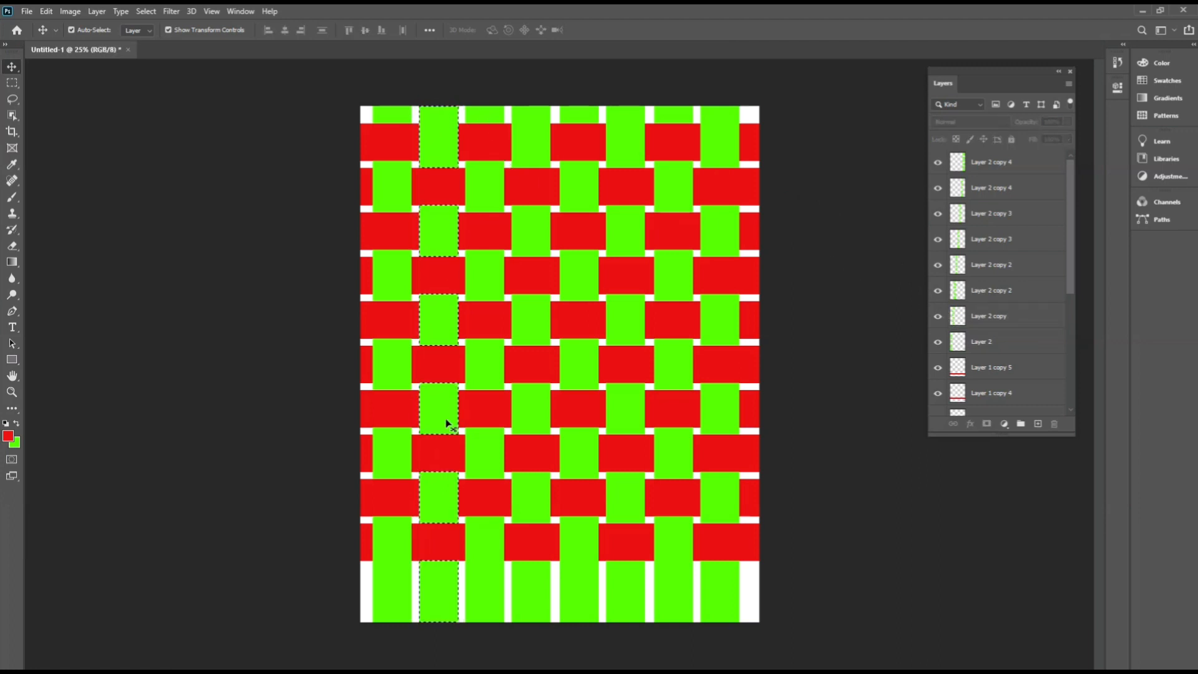
Set the foreground colour to blue, hex 0e40f6.
key(i)
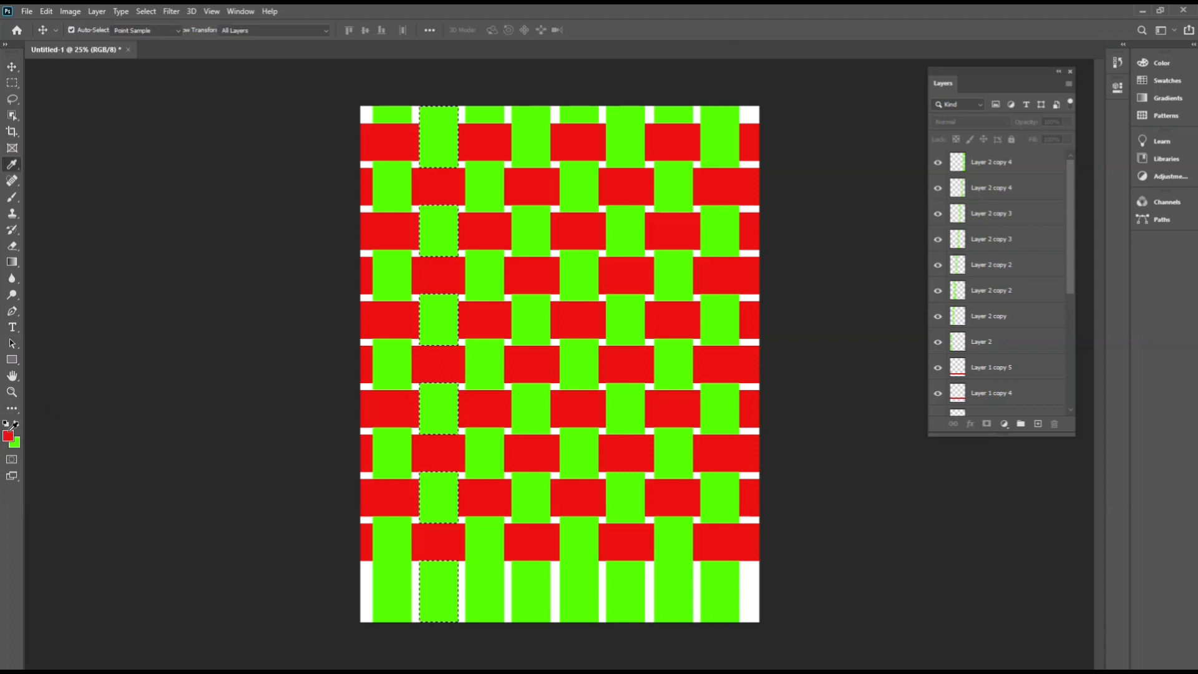
click(9, 435)
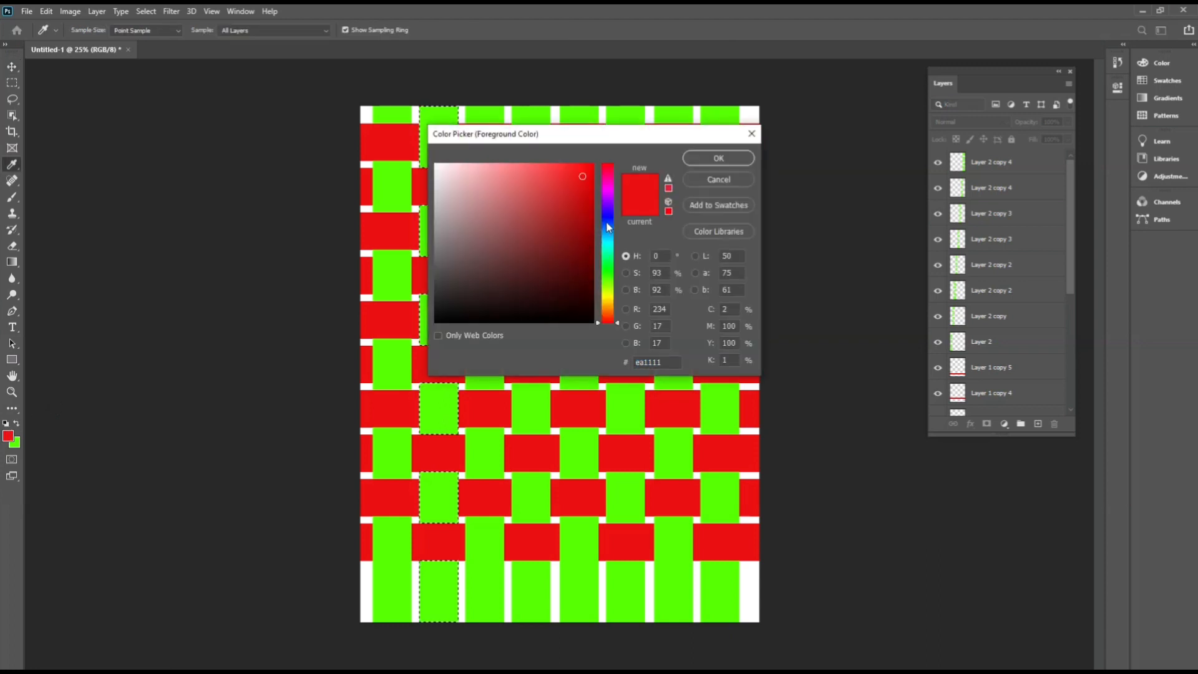
click(606, 222)
click(585, 170)
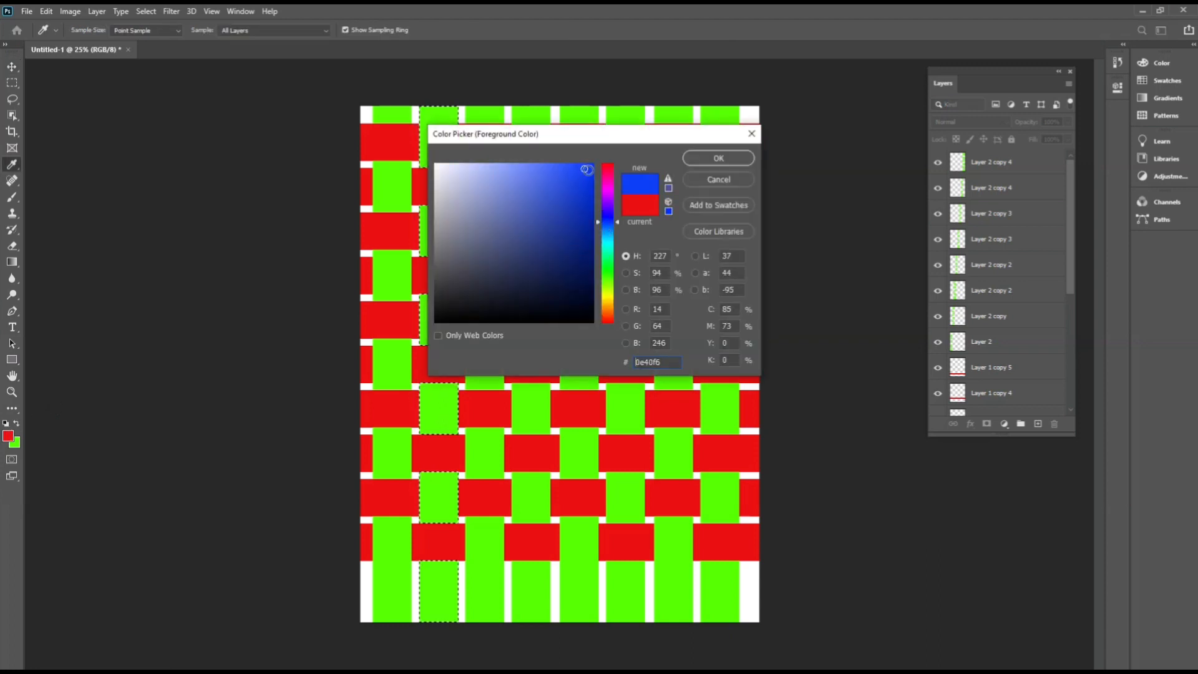
click(717, 159)
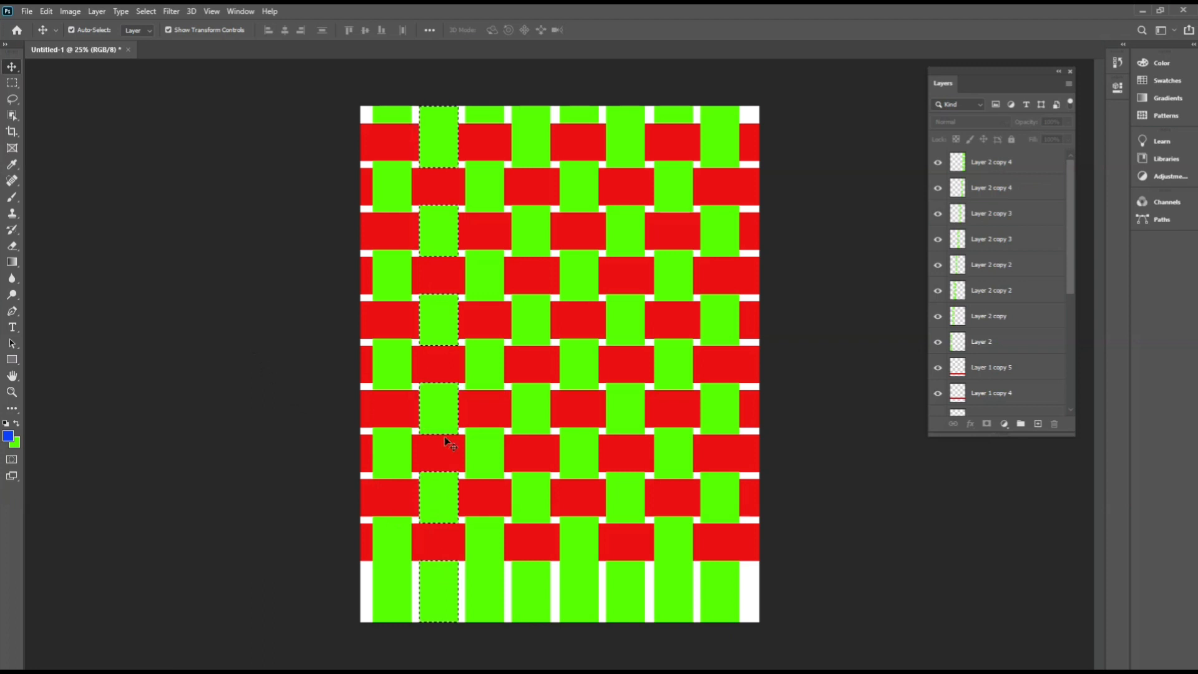
Create a new layer, fill the selected column with blue, and deselect.
click(1037, 424)
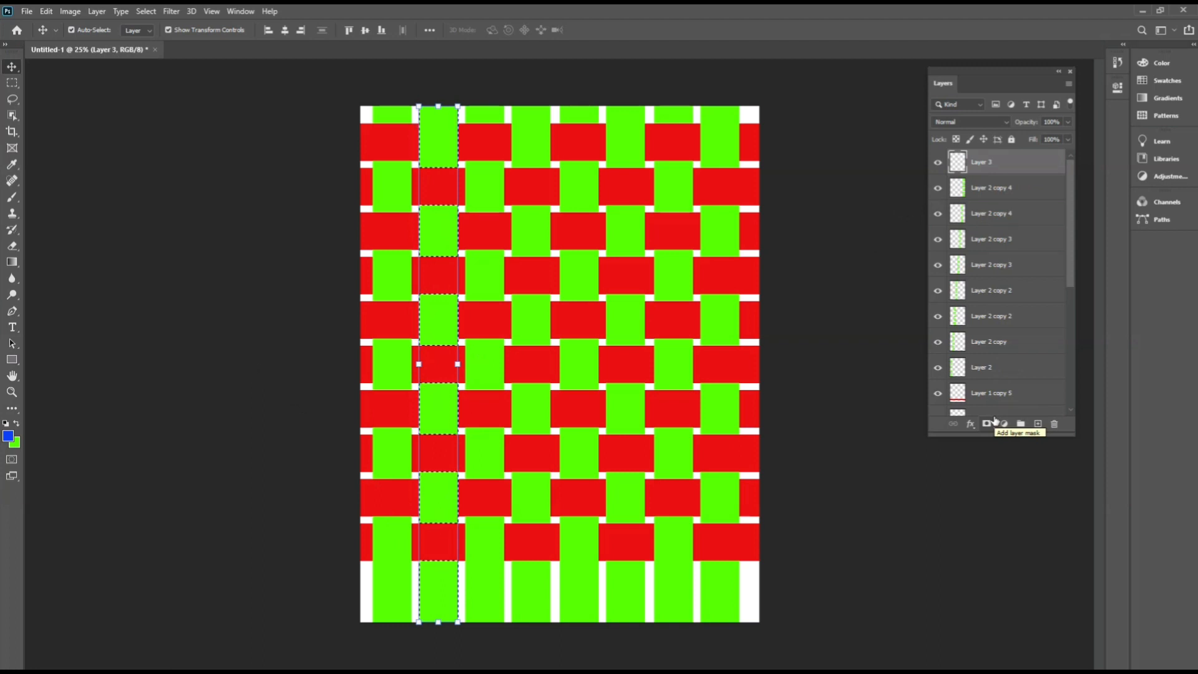
key(alt+BackSpace)
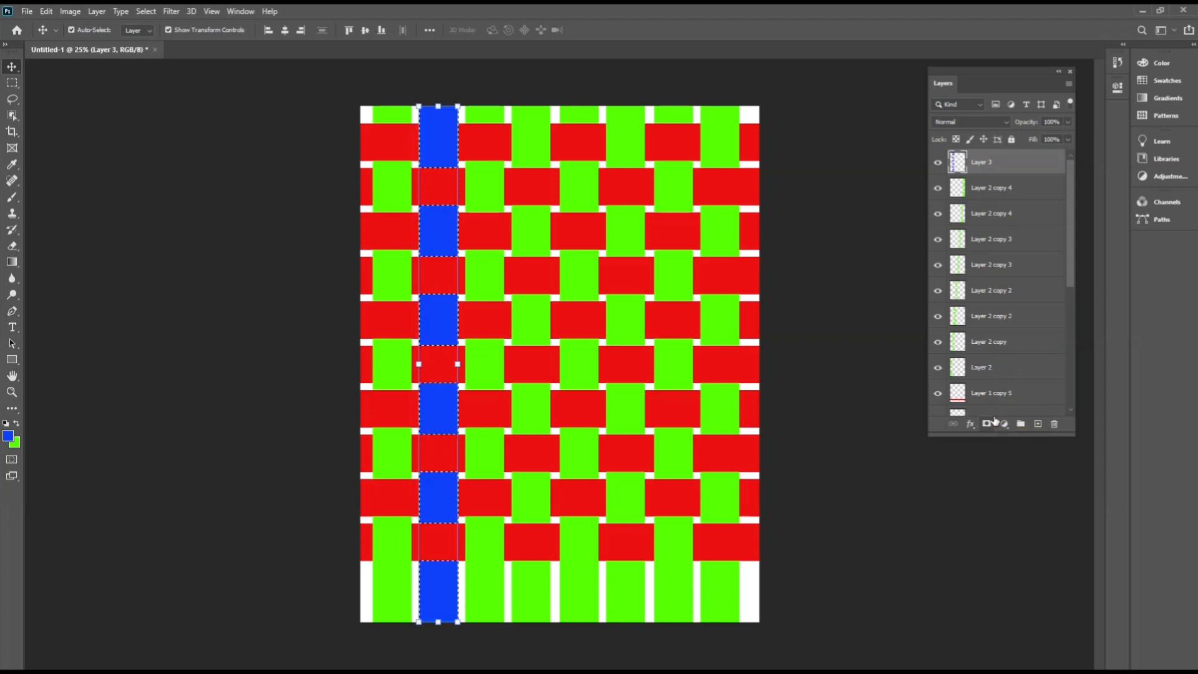
key(ctrl+d)
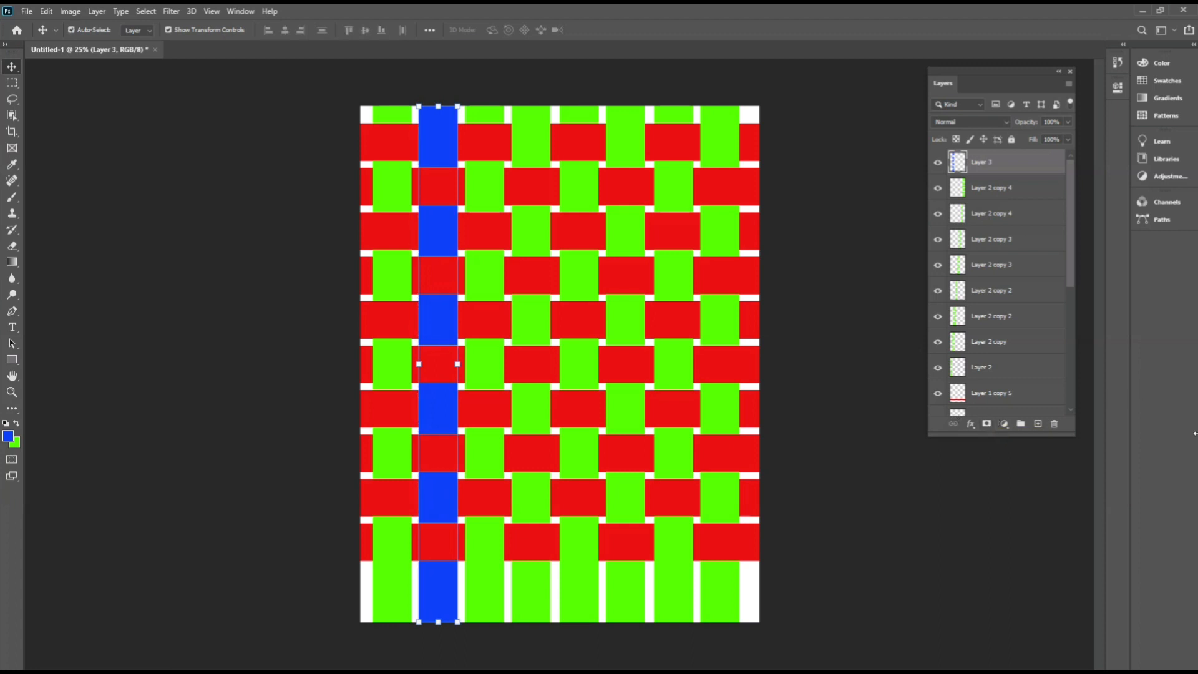
click(833, 195)
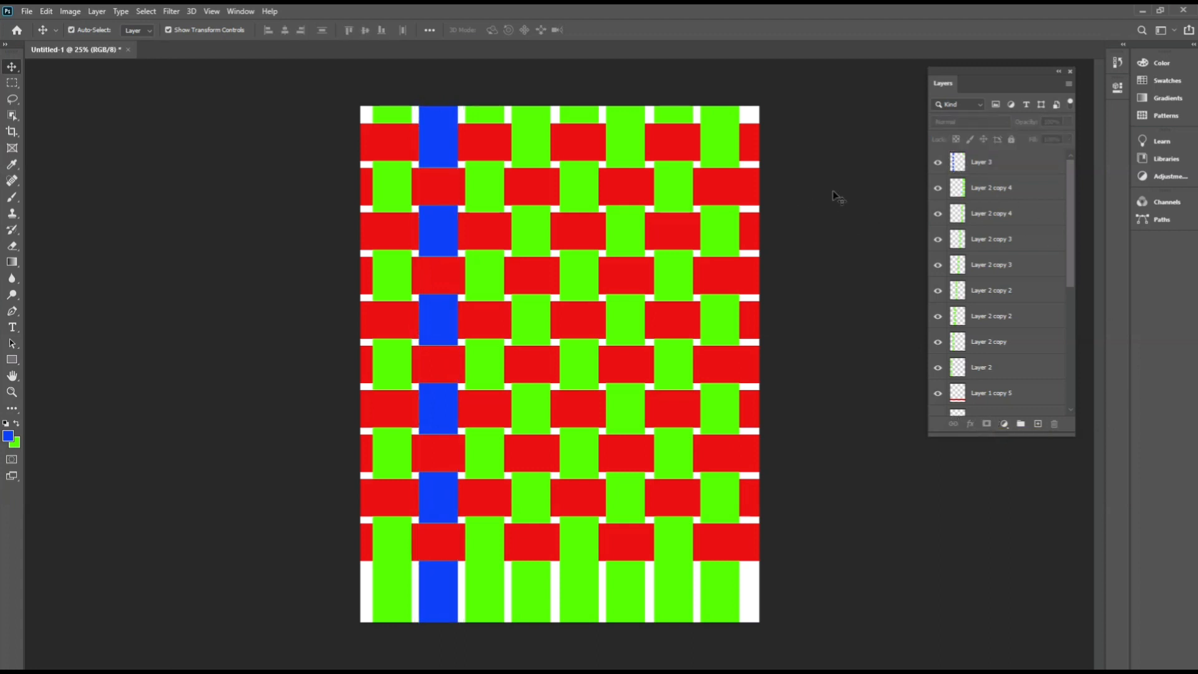